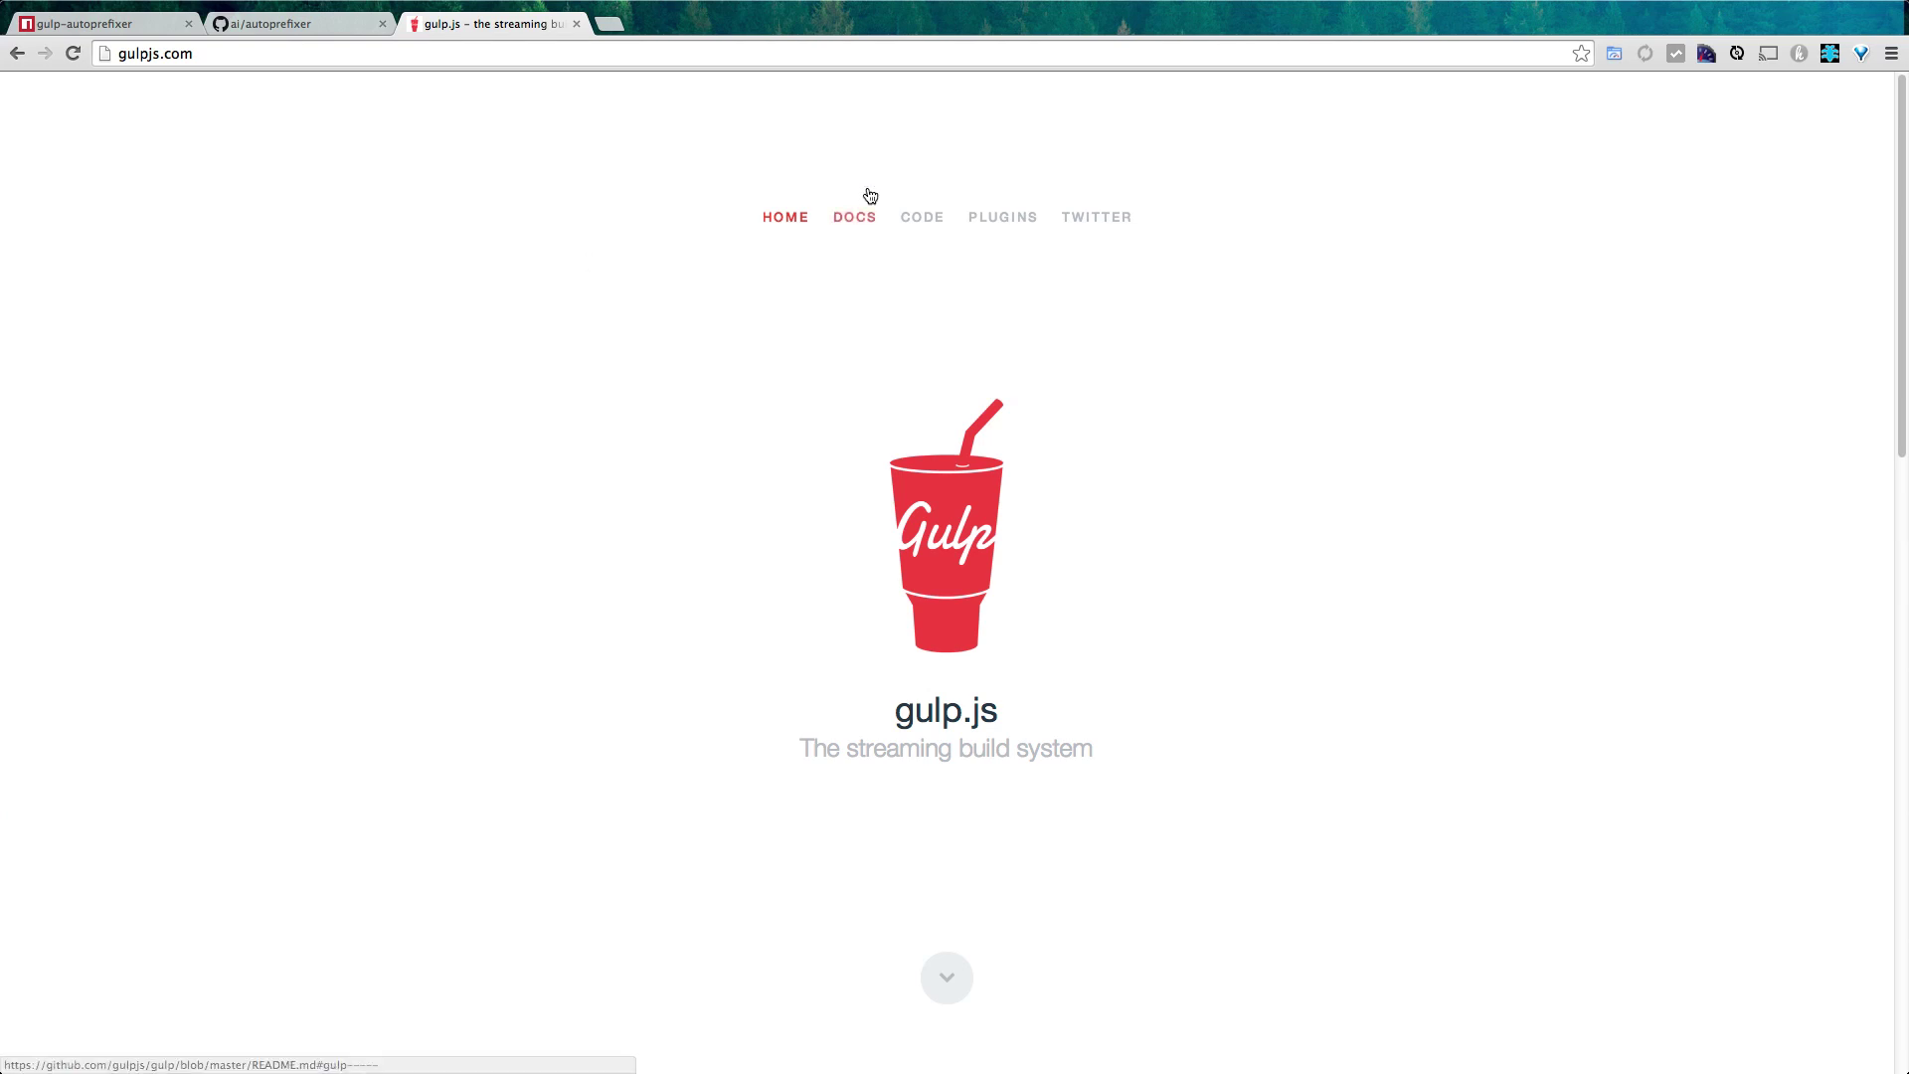
Open the gulp docs and the plugin registry in new tabs, and view the registry.
left_click(862, 227, "super")
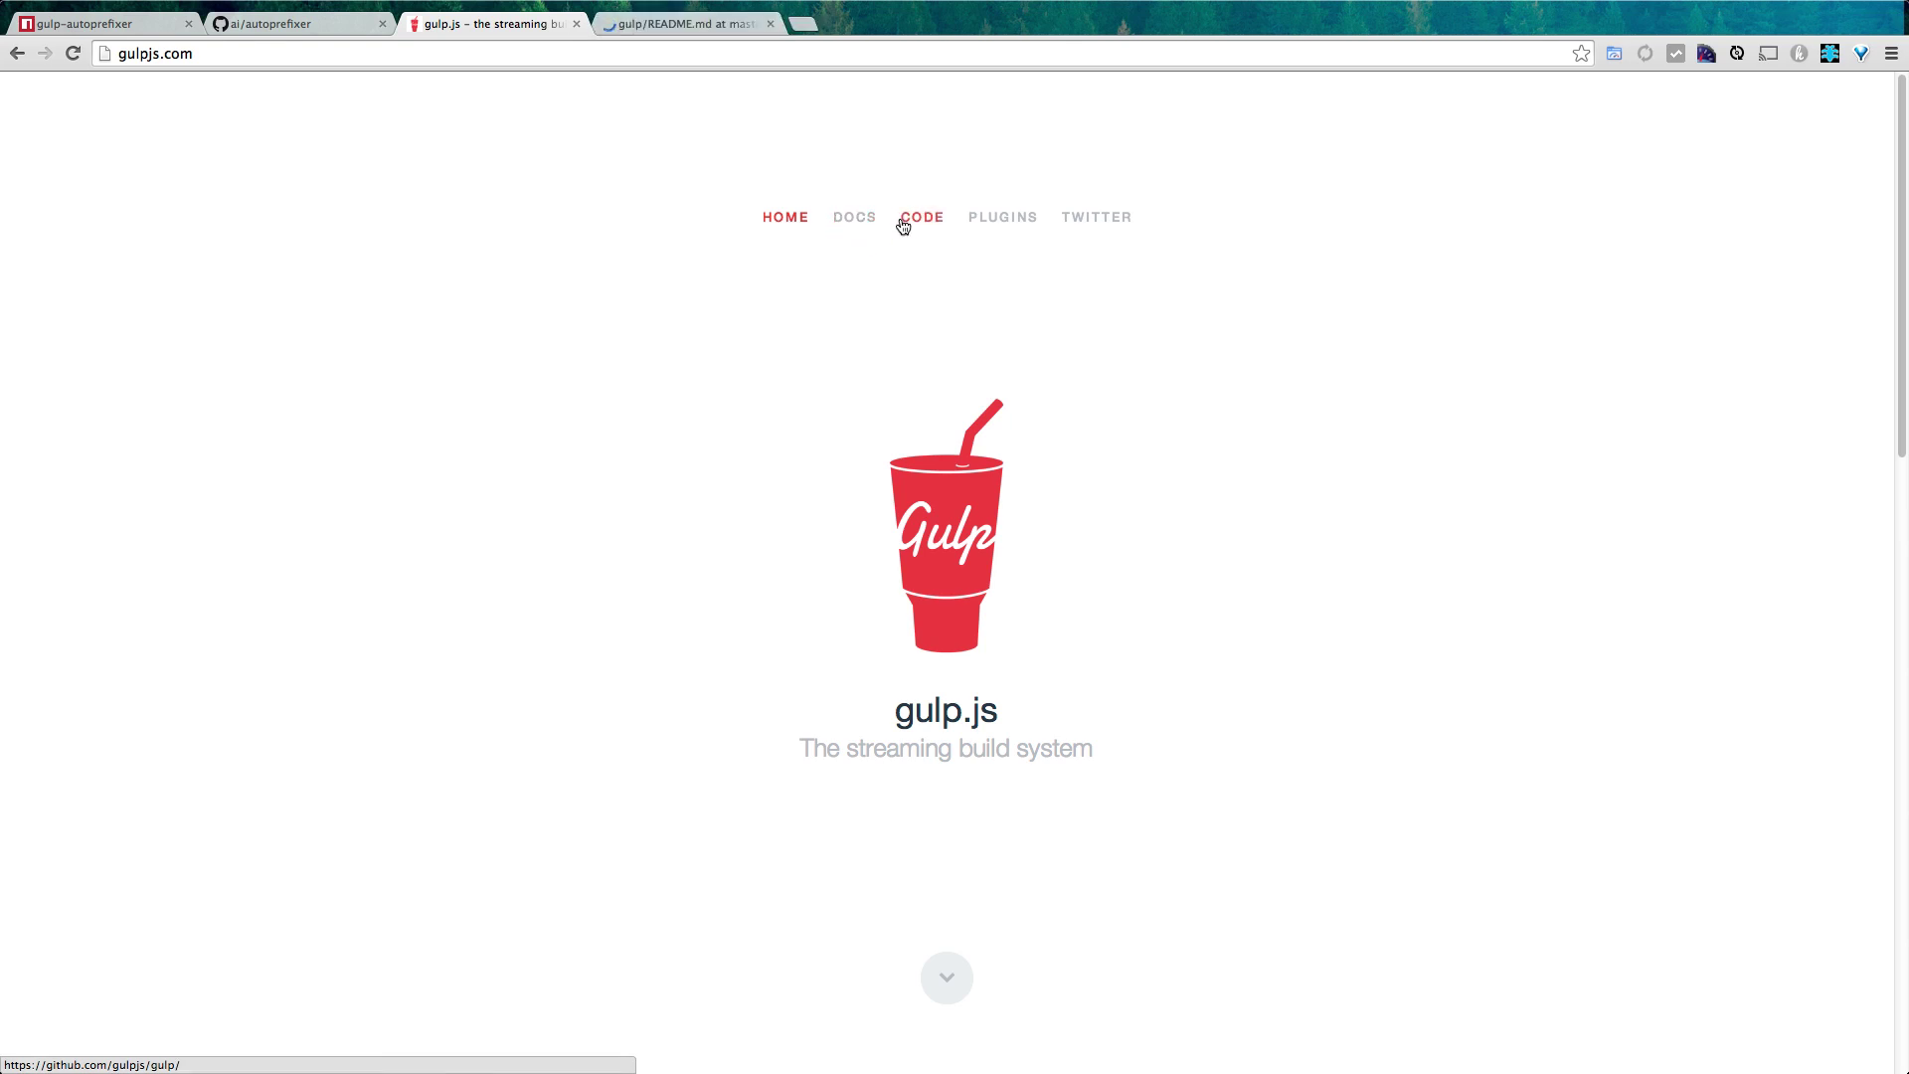
left_click(992, 227, "super")
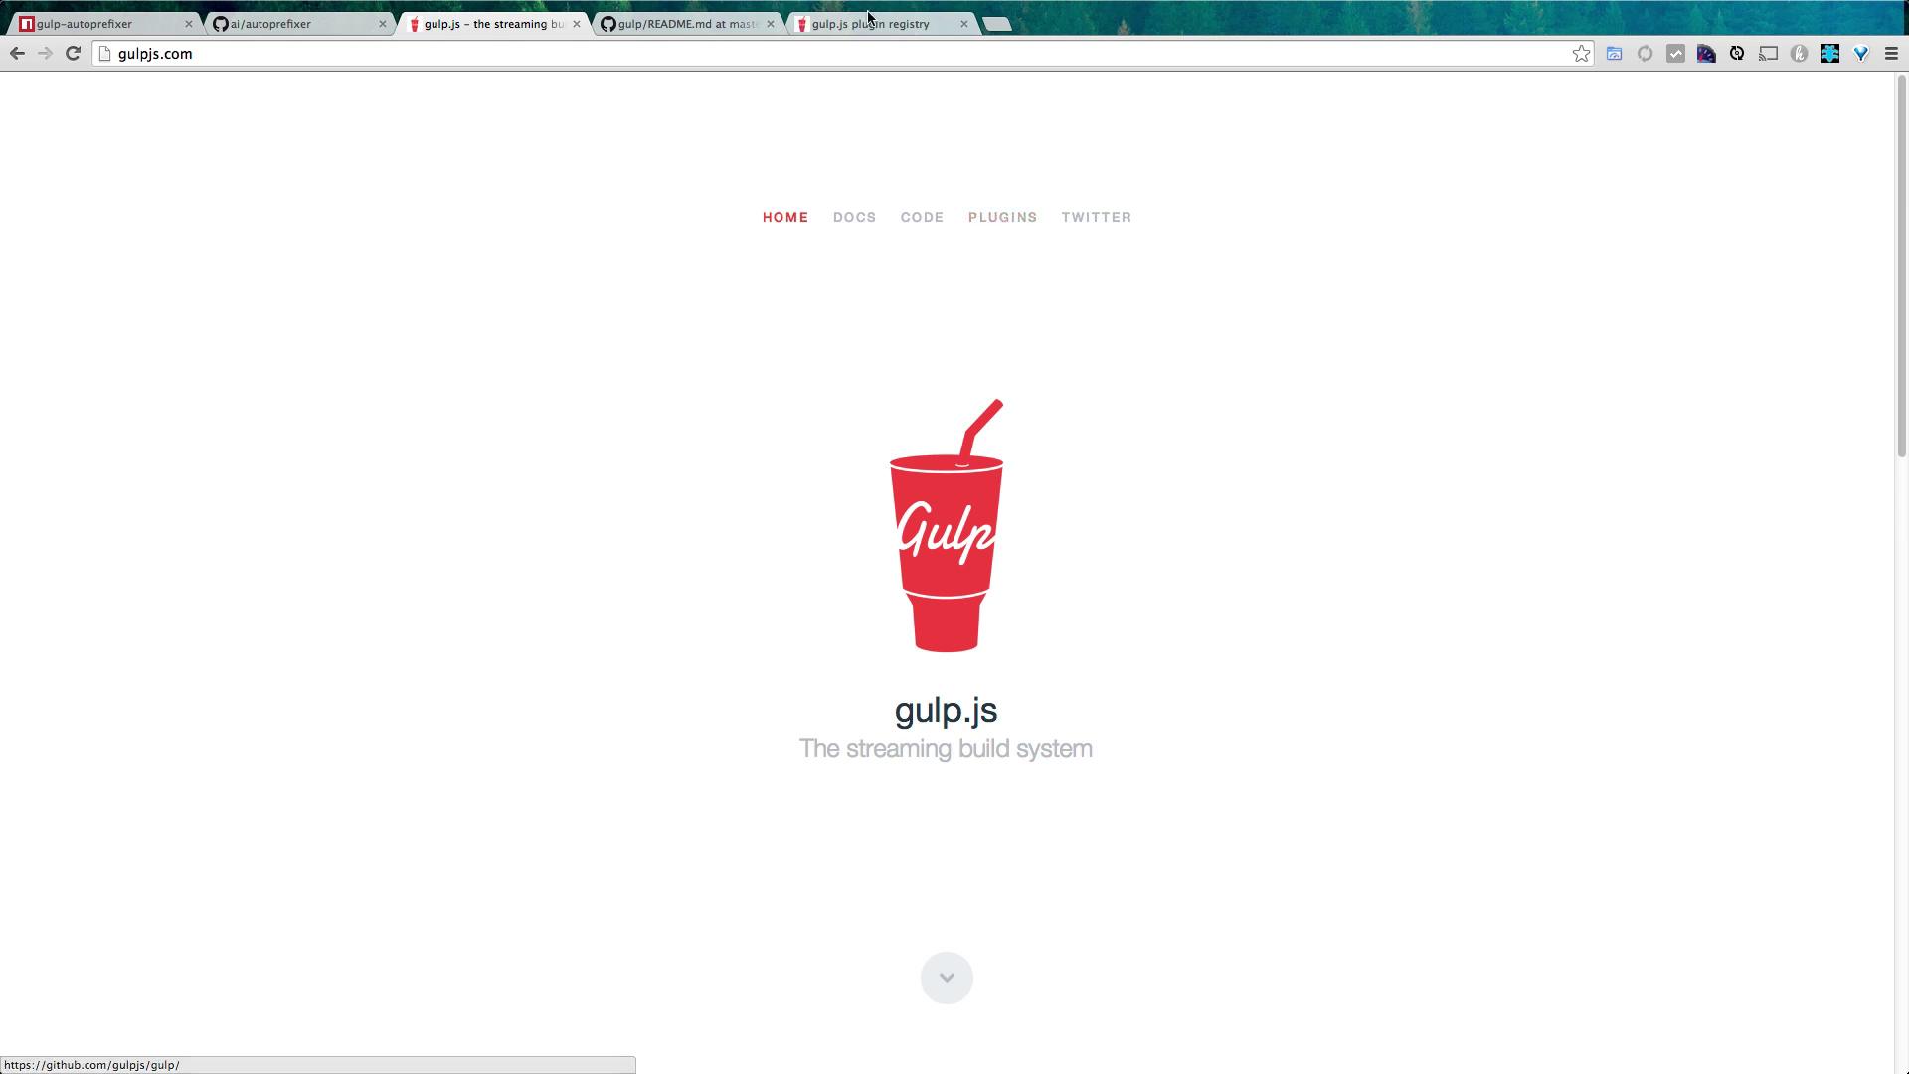
left_click(874, 28)
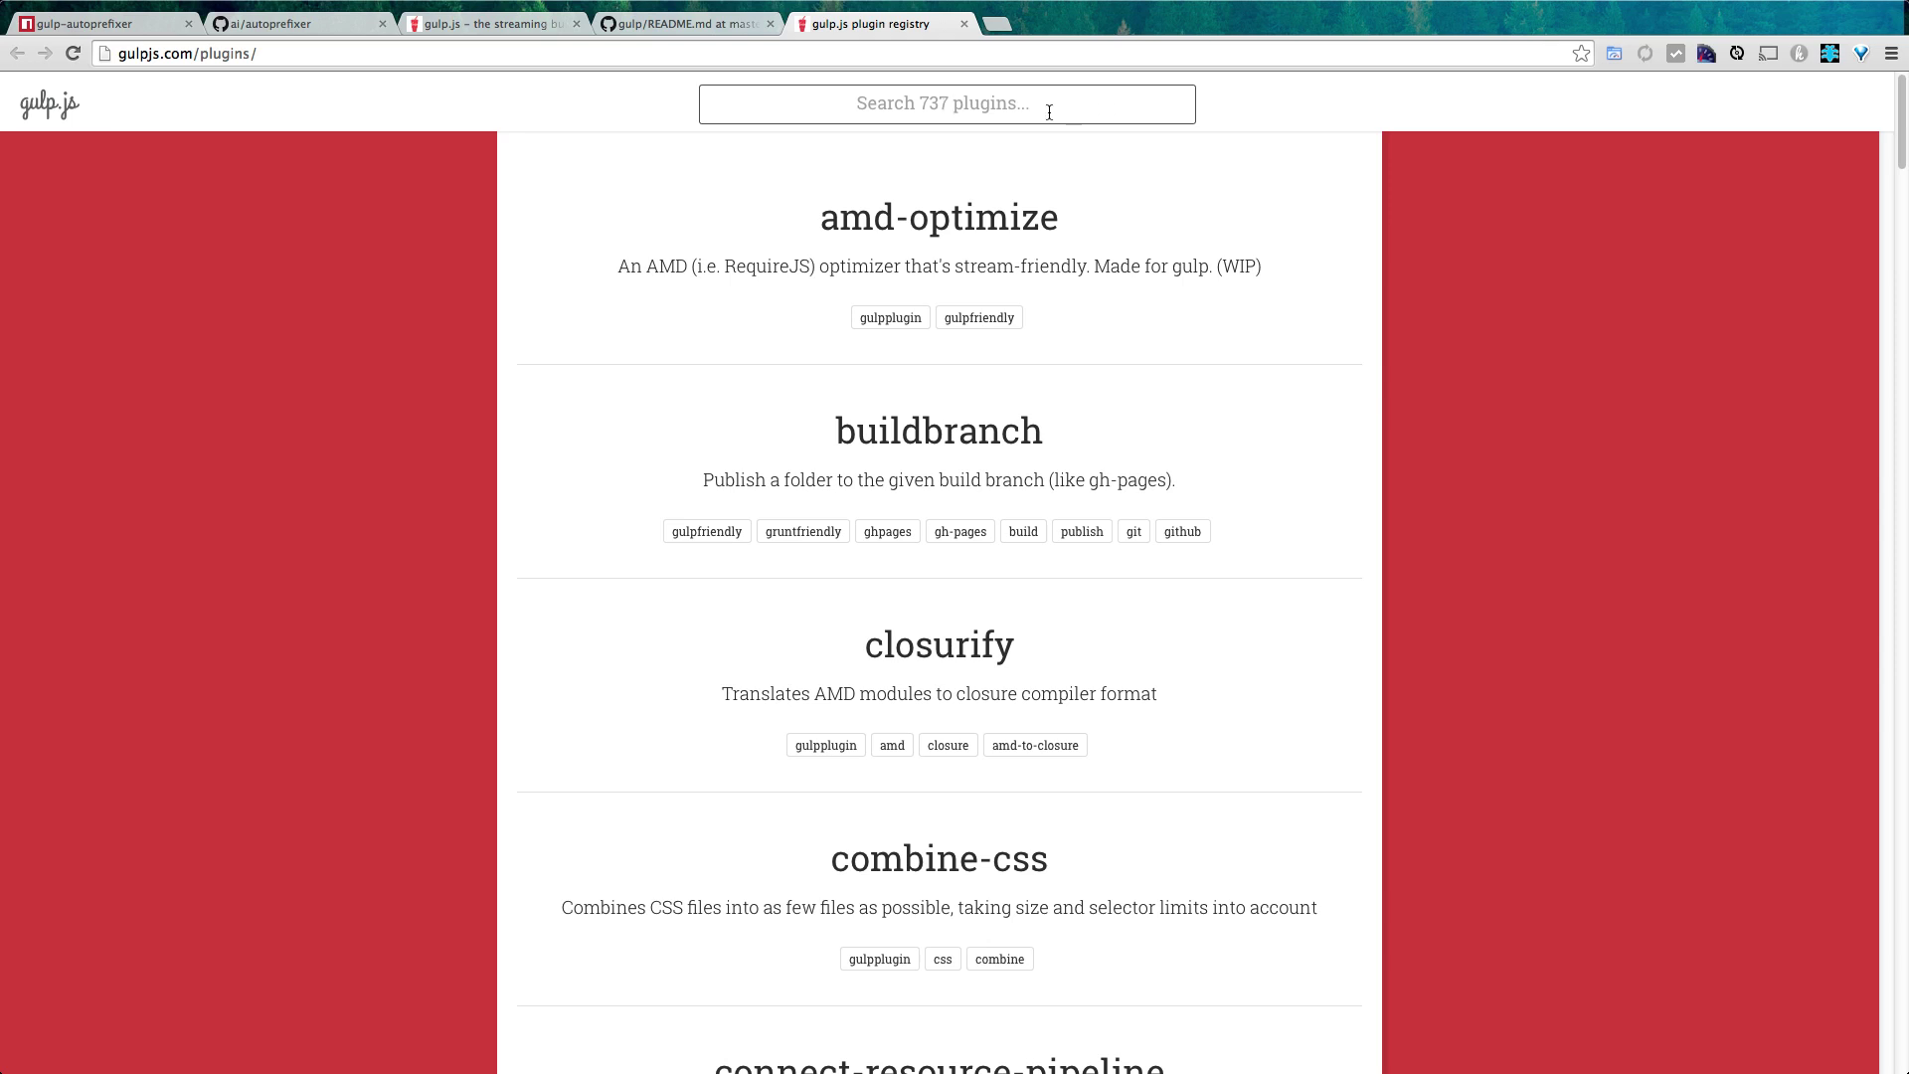
Preview and close the buildbranch plugin's npm page, then focus the registry search field.
left_click(948, 447, "super")
mouse_move(1043, 4)
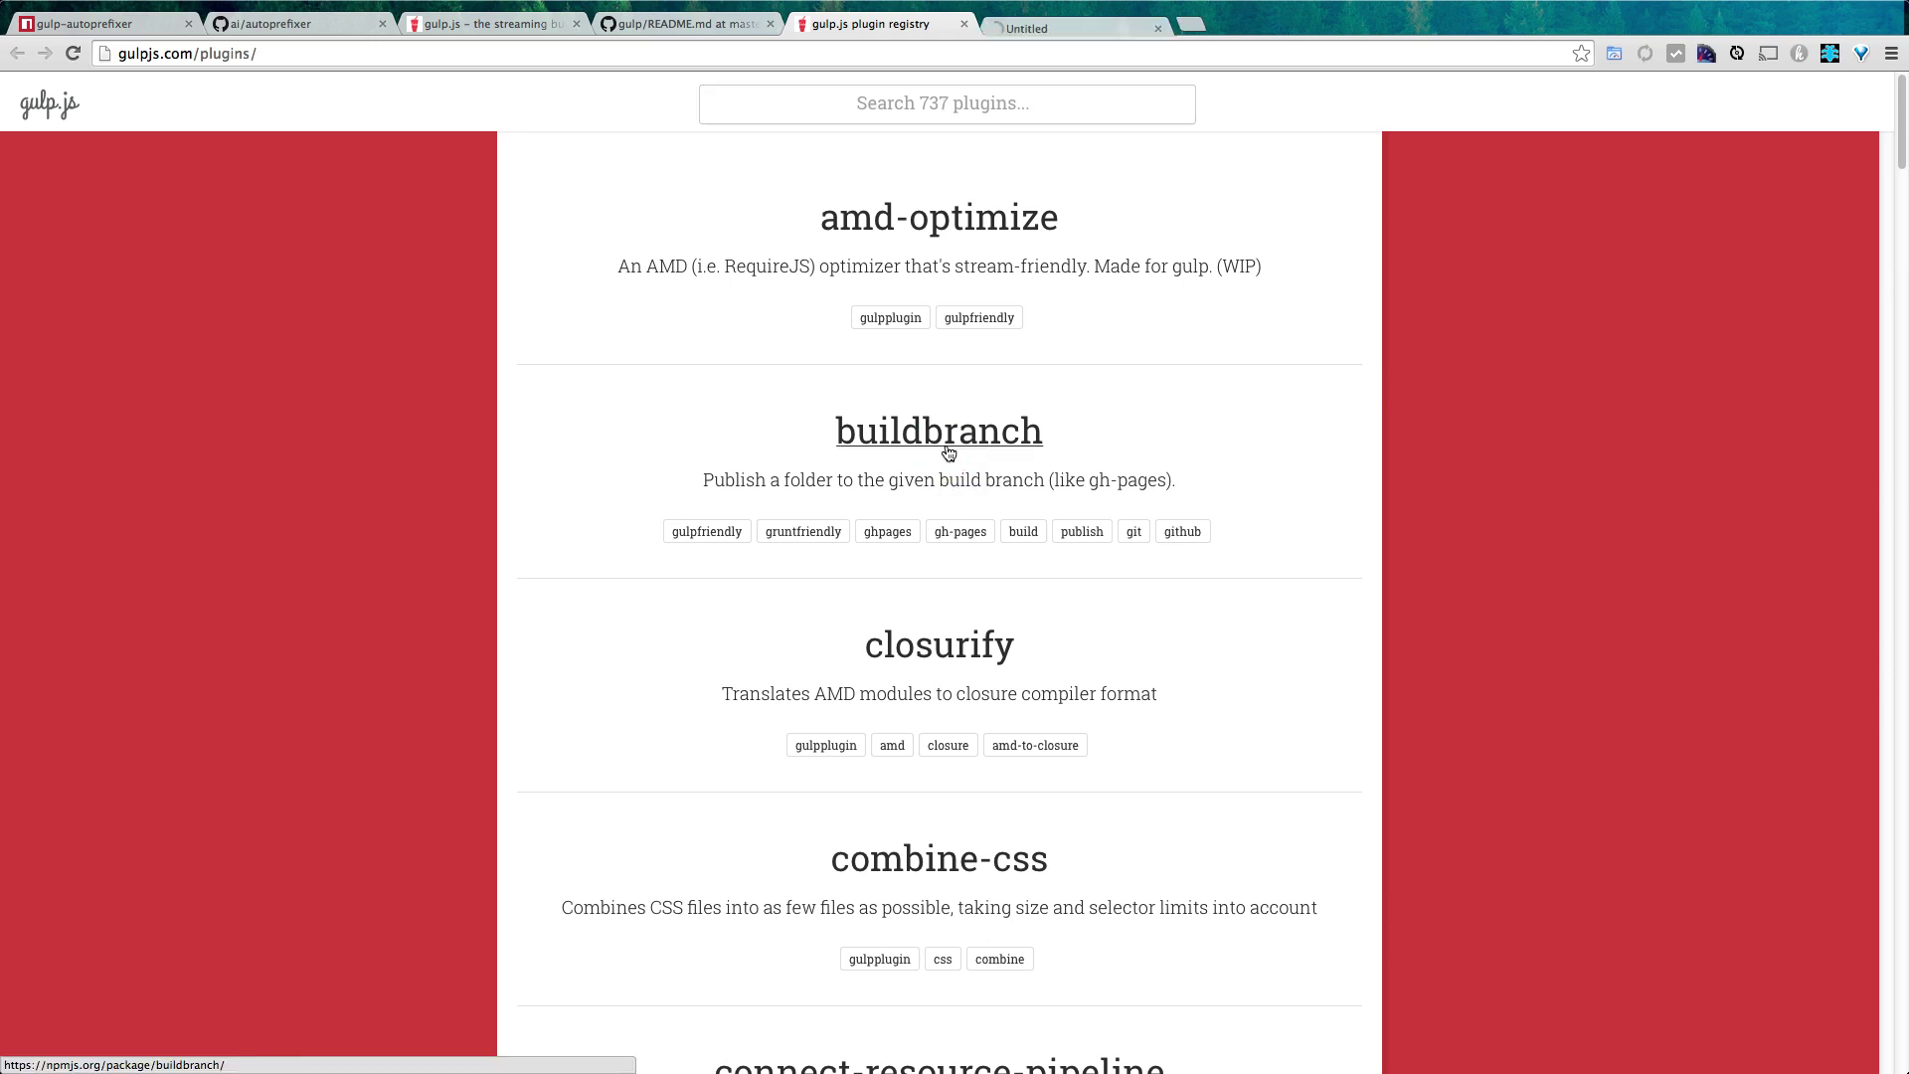
left_click(1042, 27)
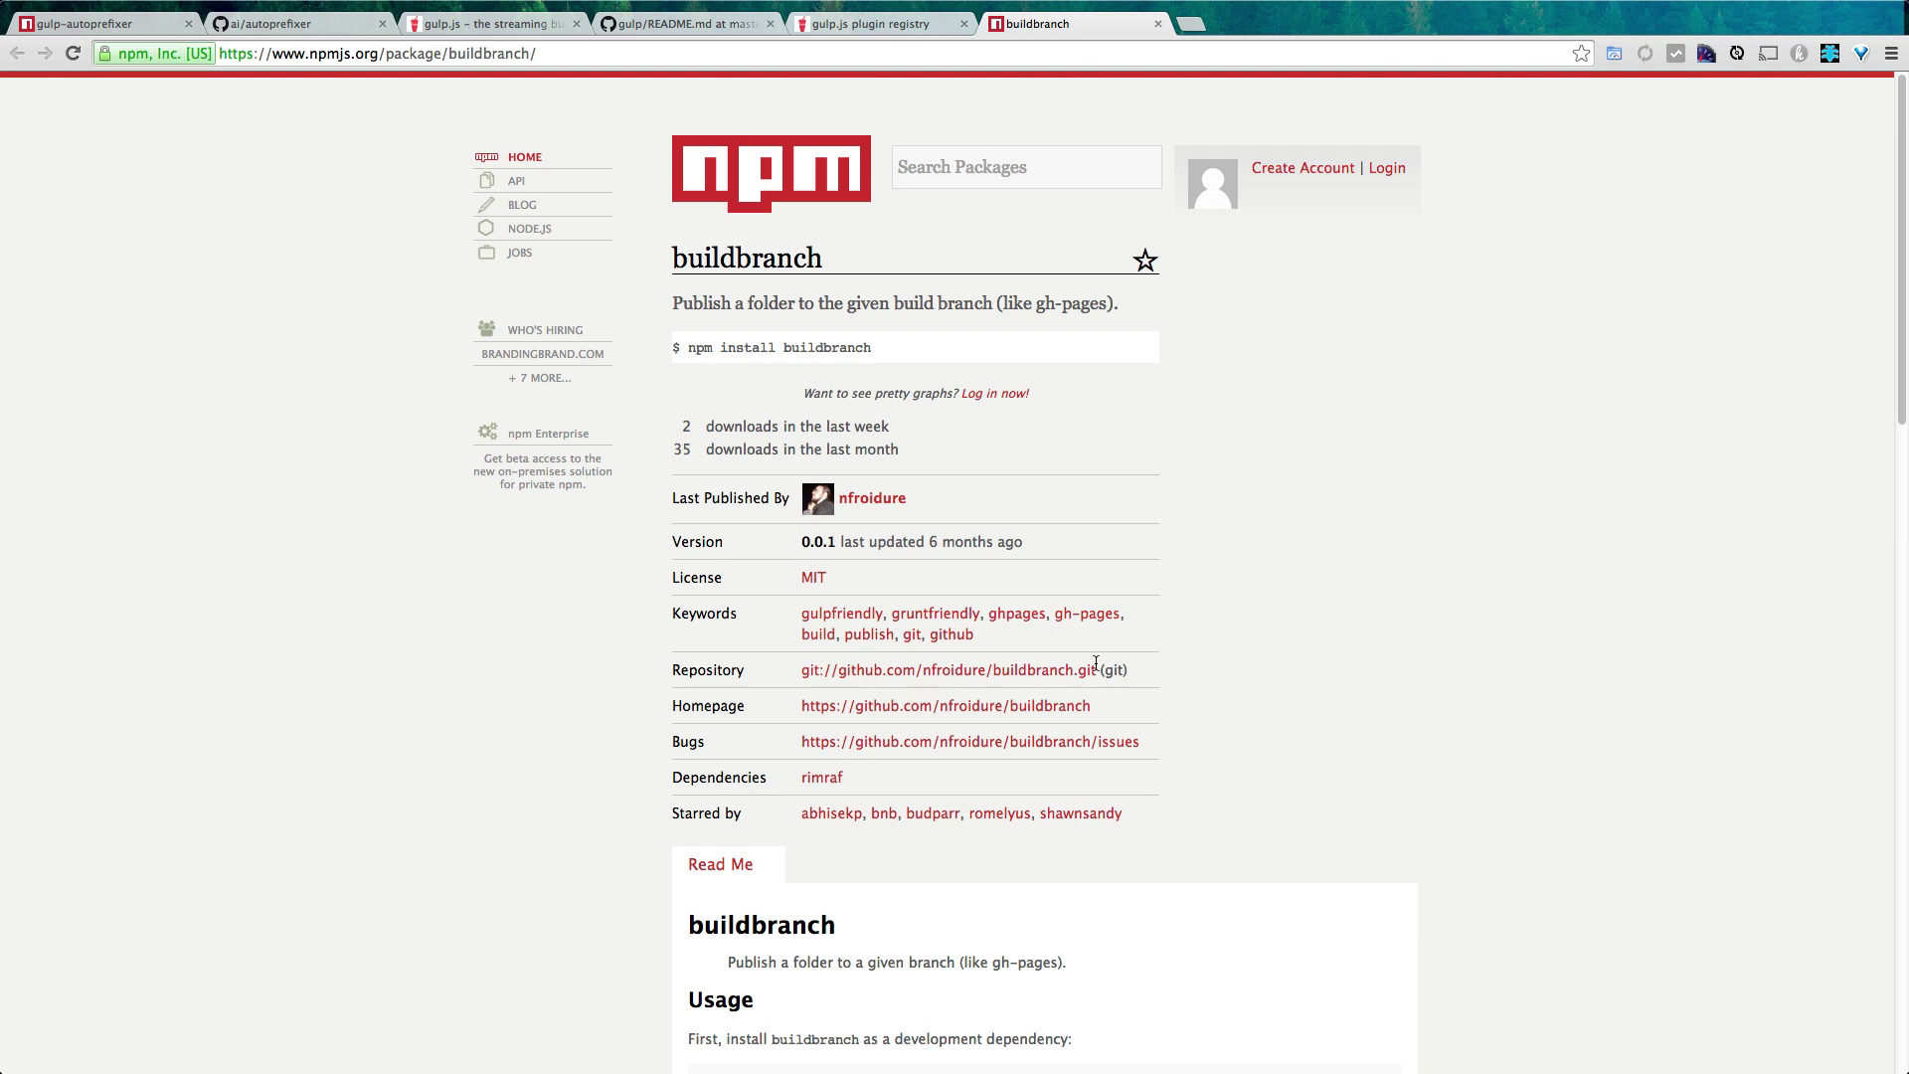
key("super+w")
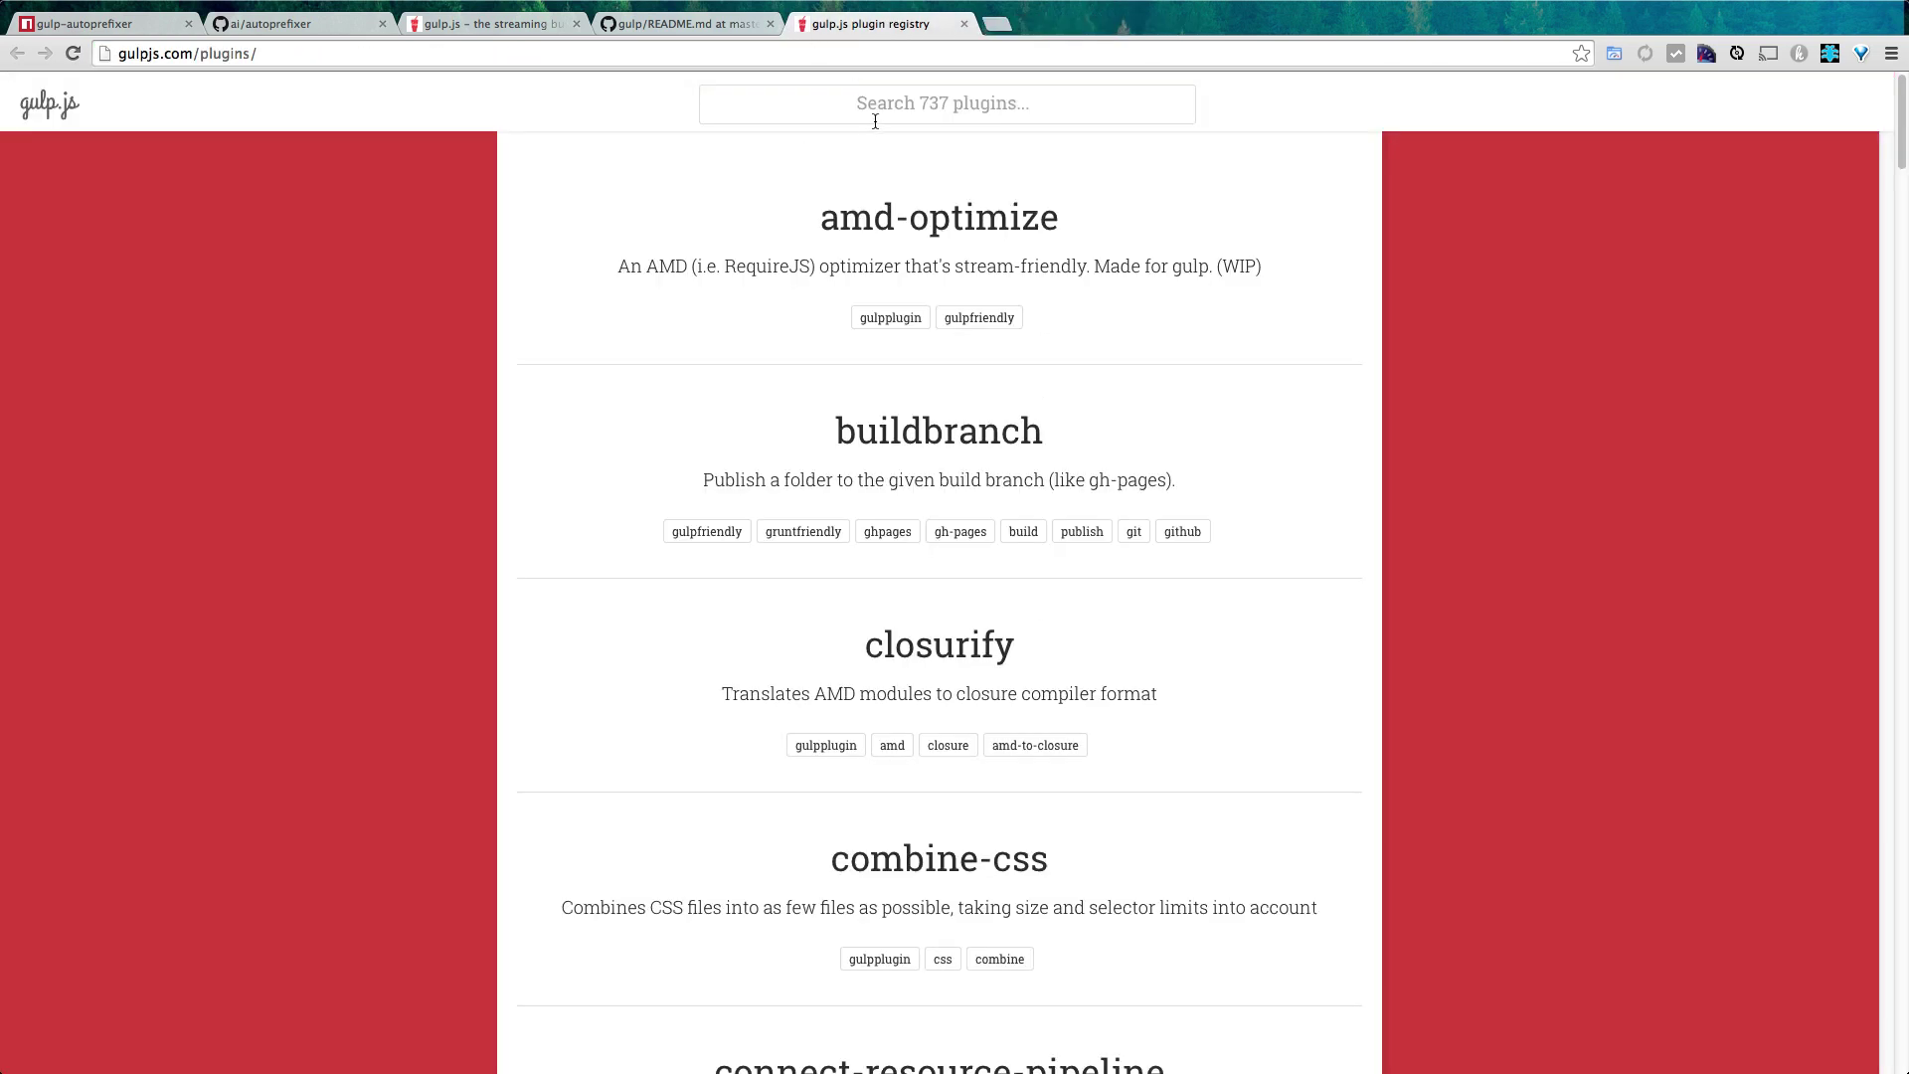
left_click(887, 114)
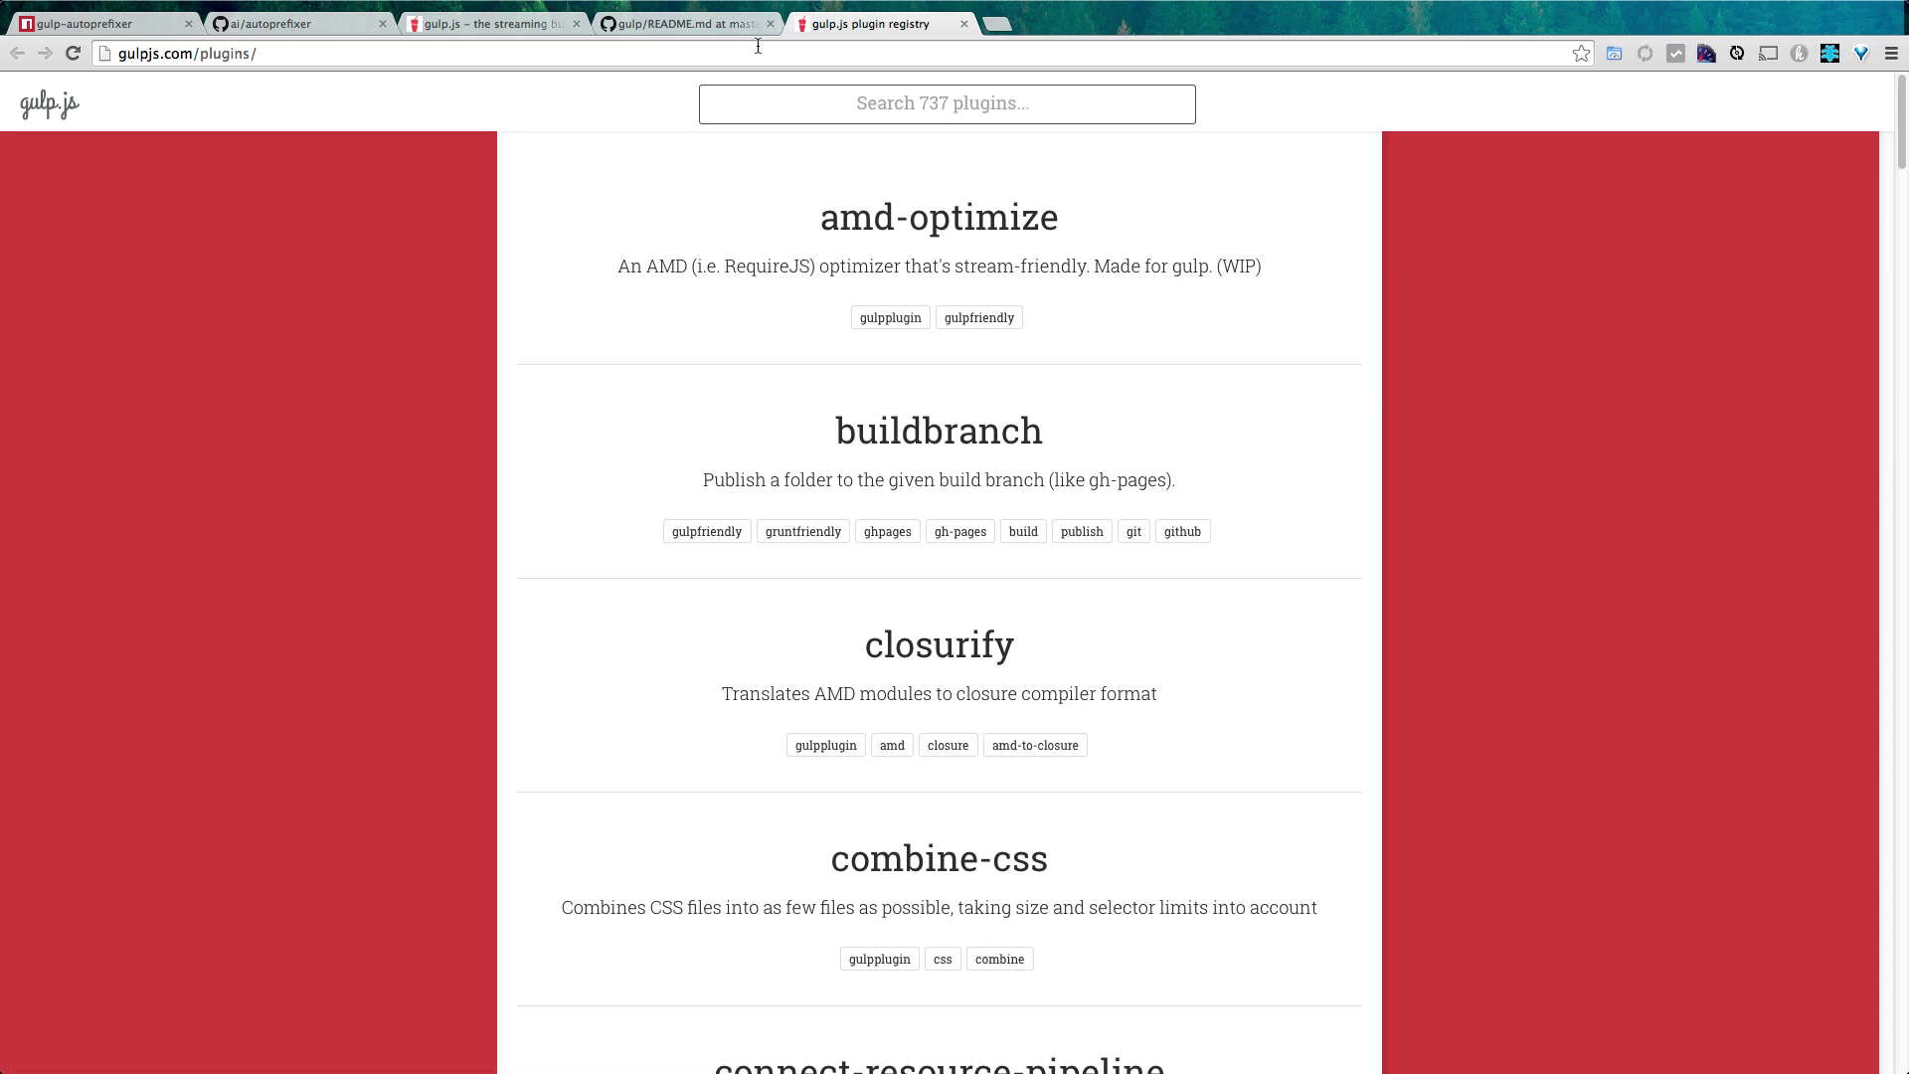
On the gulp README tab, follow the 'documentation page' link to the docs index.
left_click(720, 25)
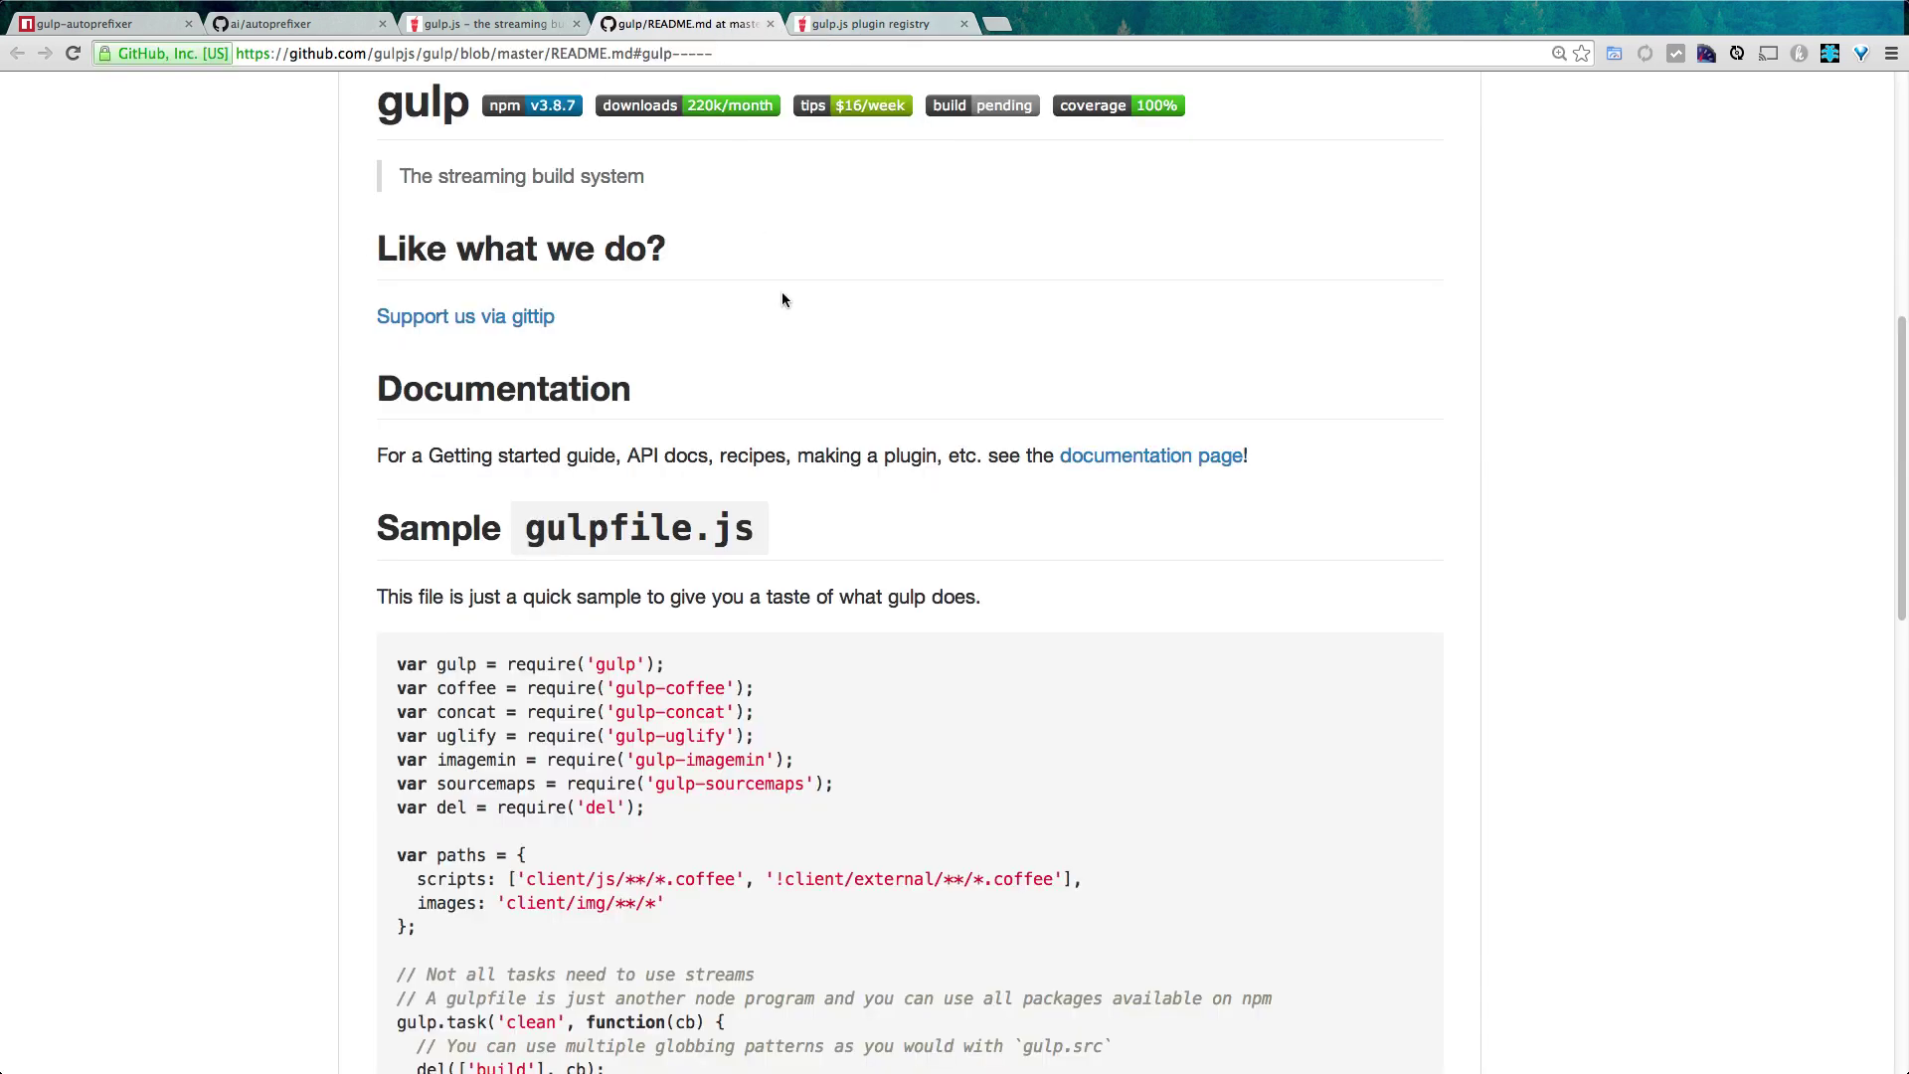
scroll(783, 299, "up", 5)
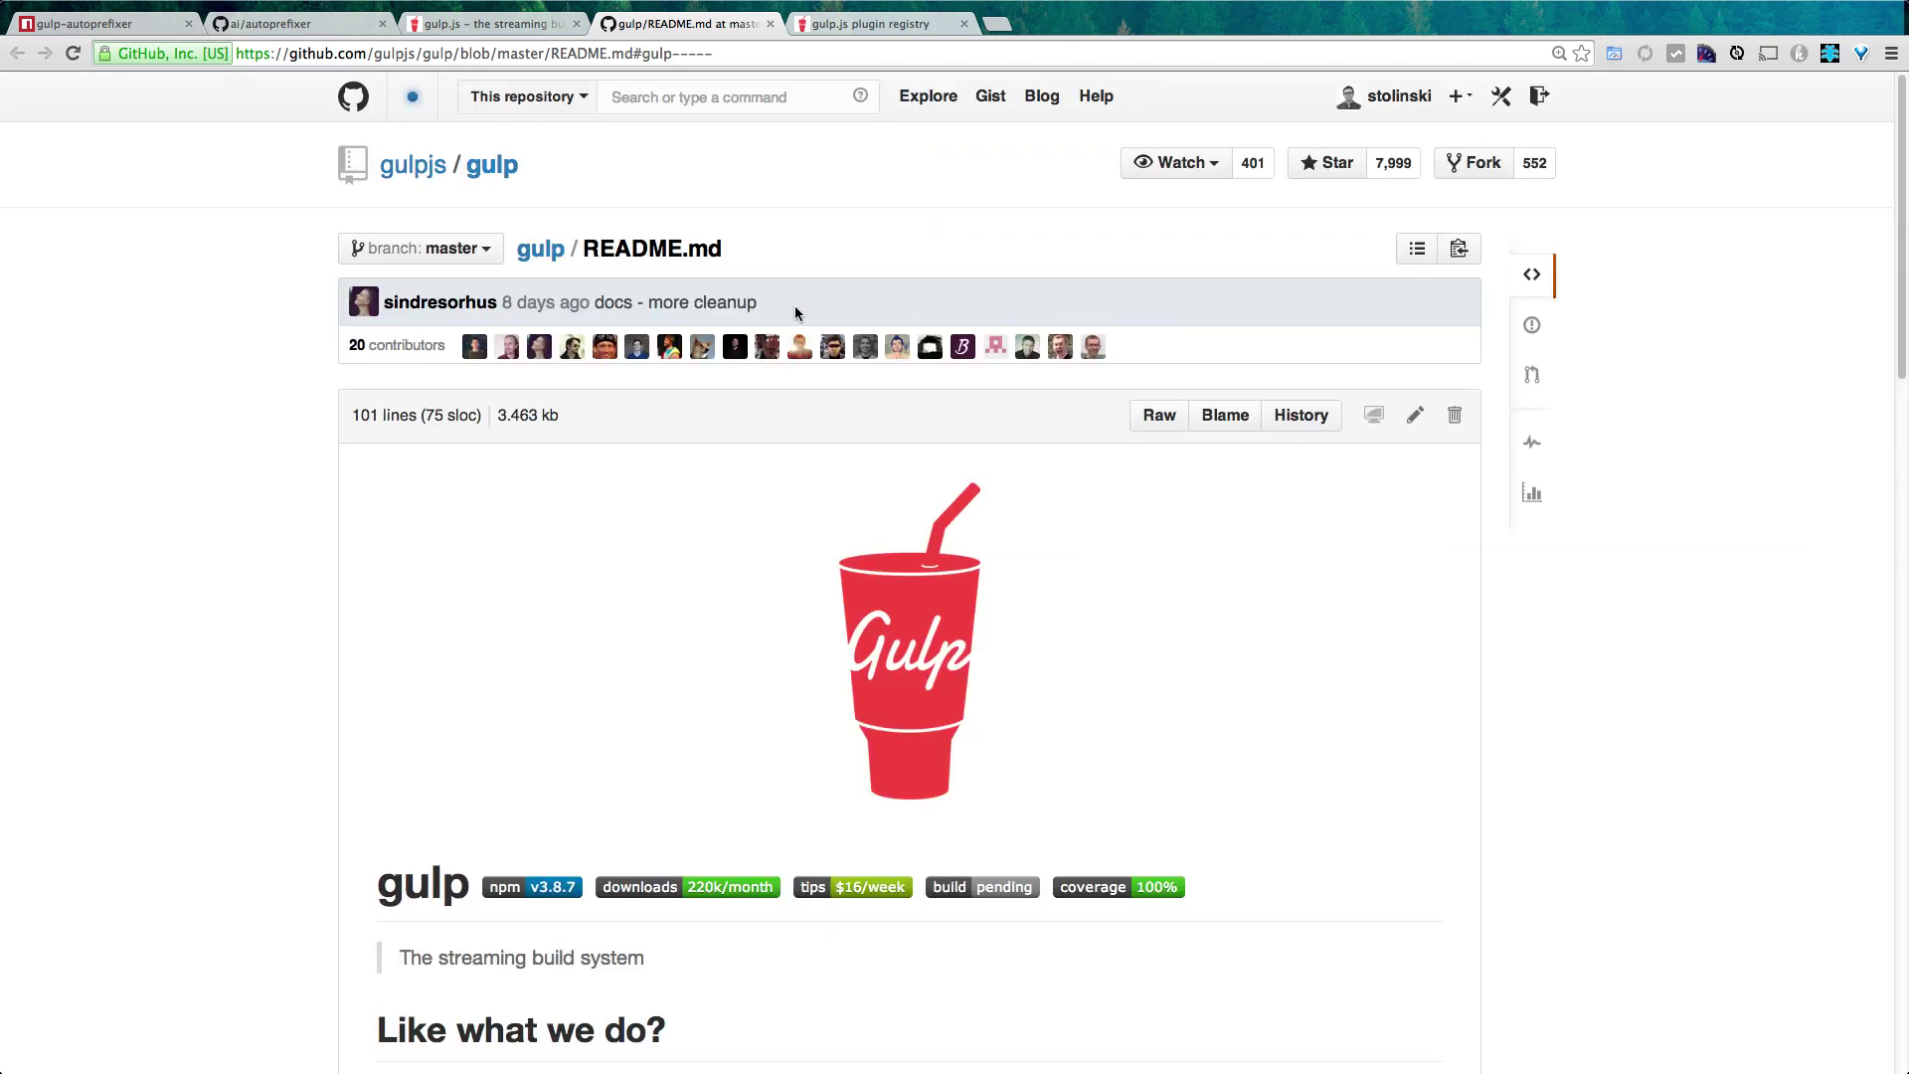
scroll(912, 556, "down", 5)
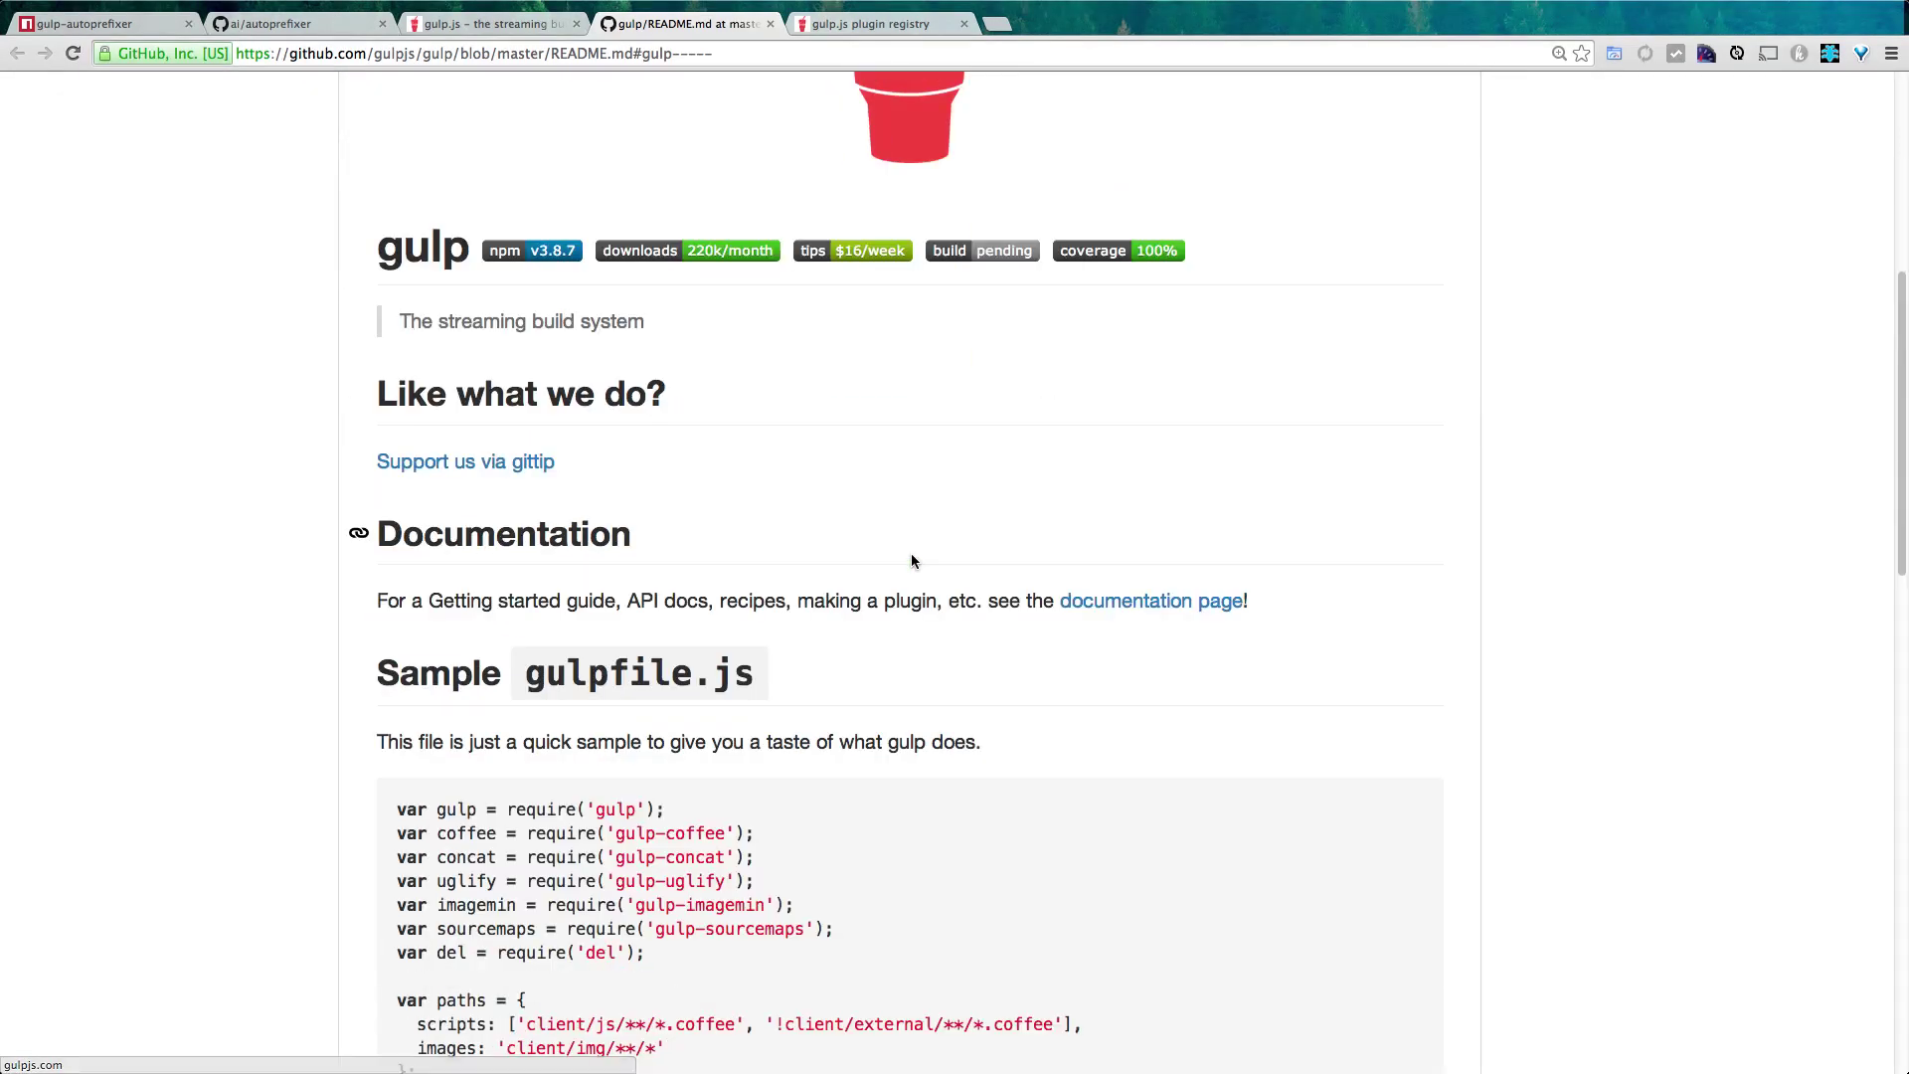
scroll(911, 560, "down", 2)
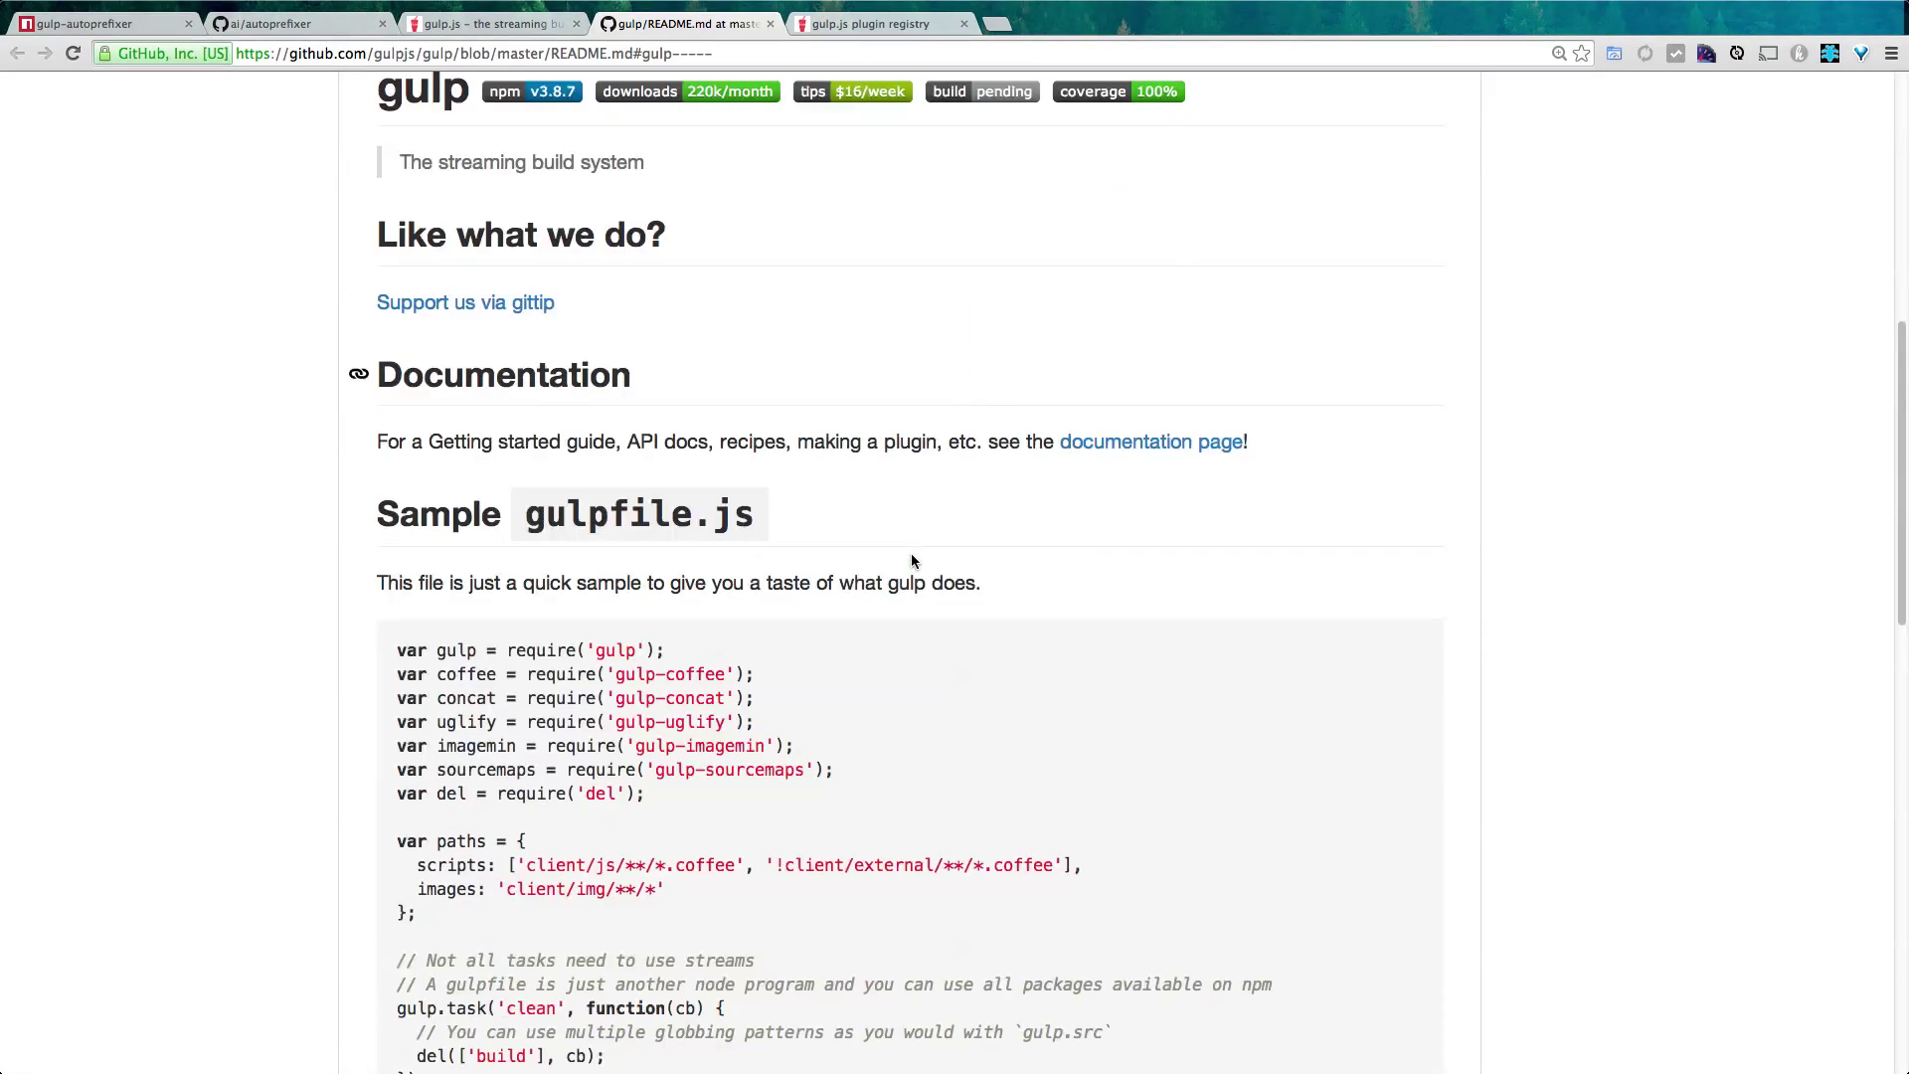
left_click(1092, 448)
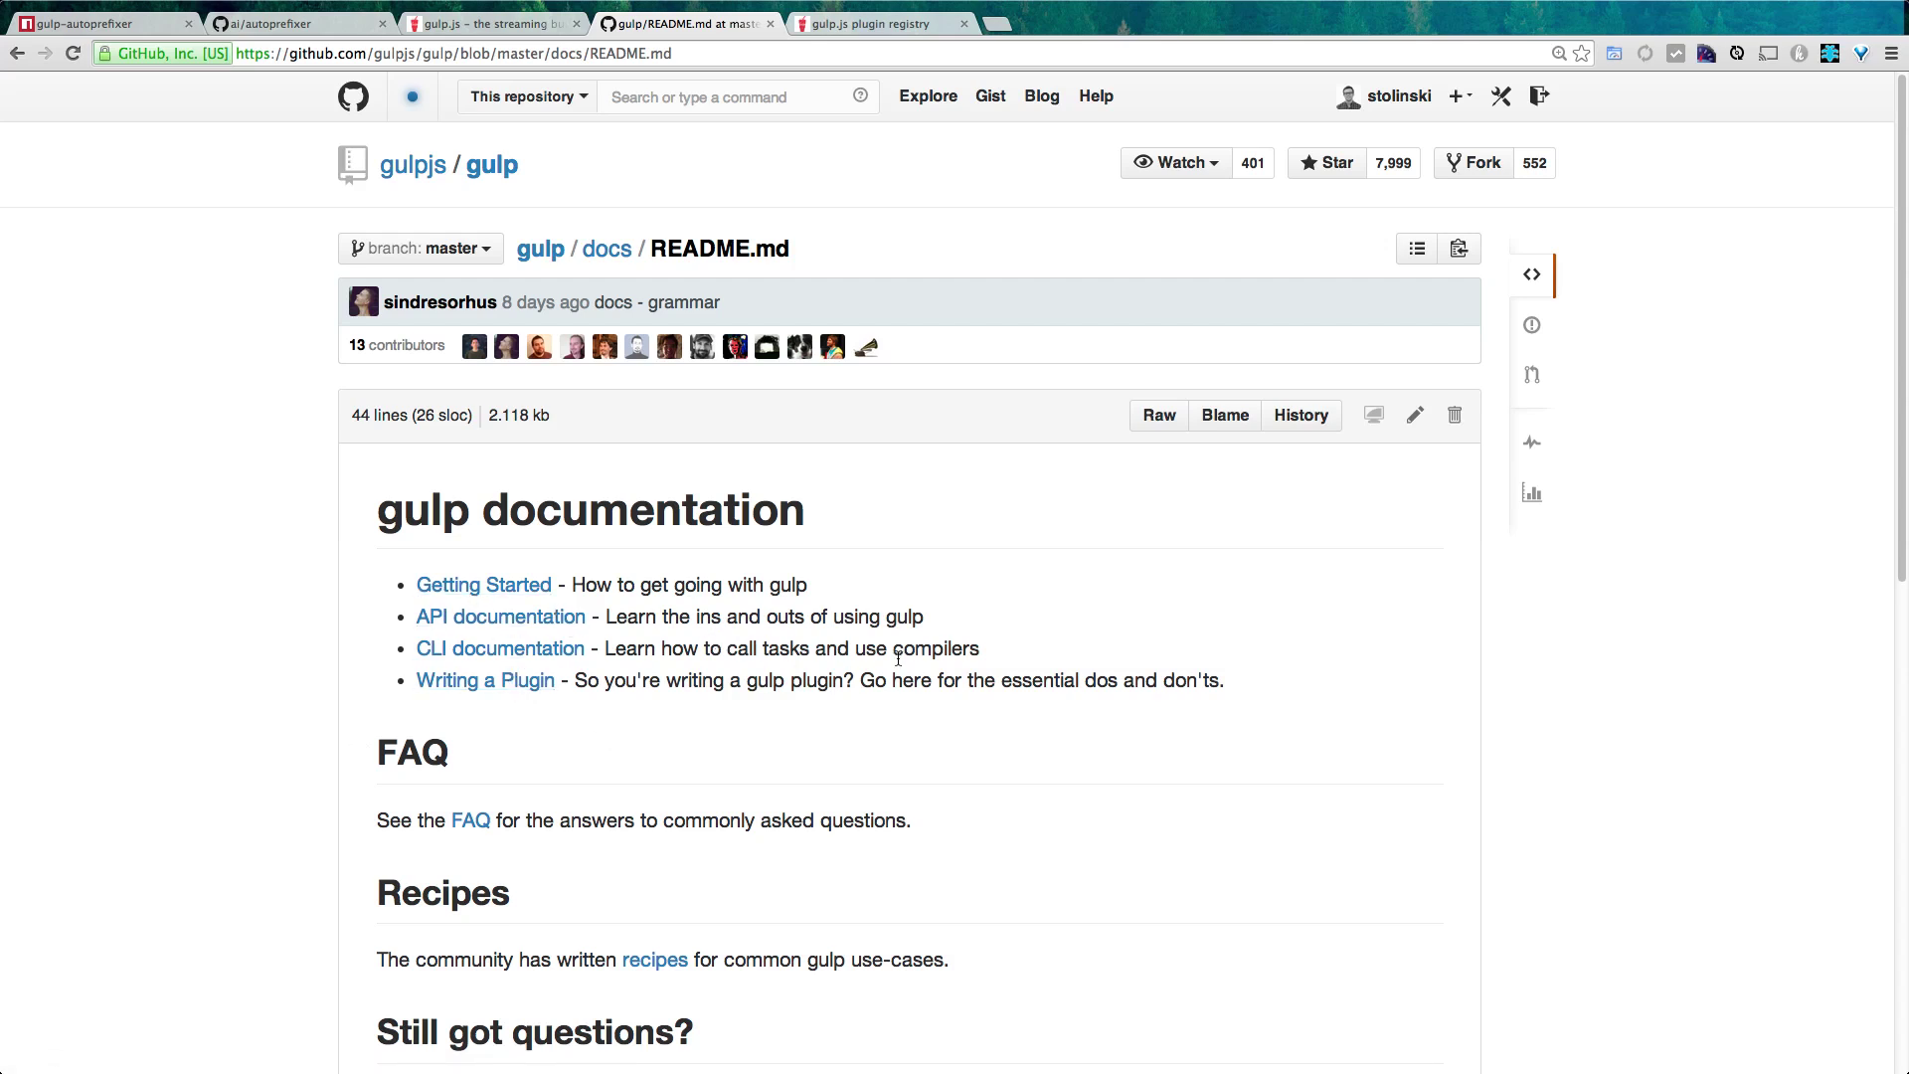
scroll(358, 752, "down", 5)
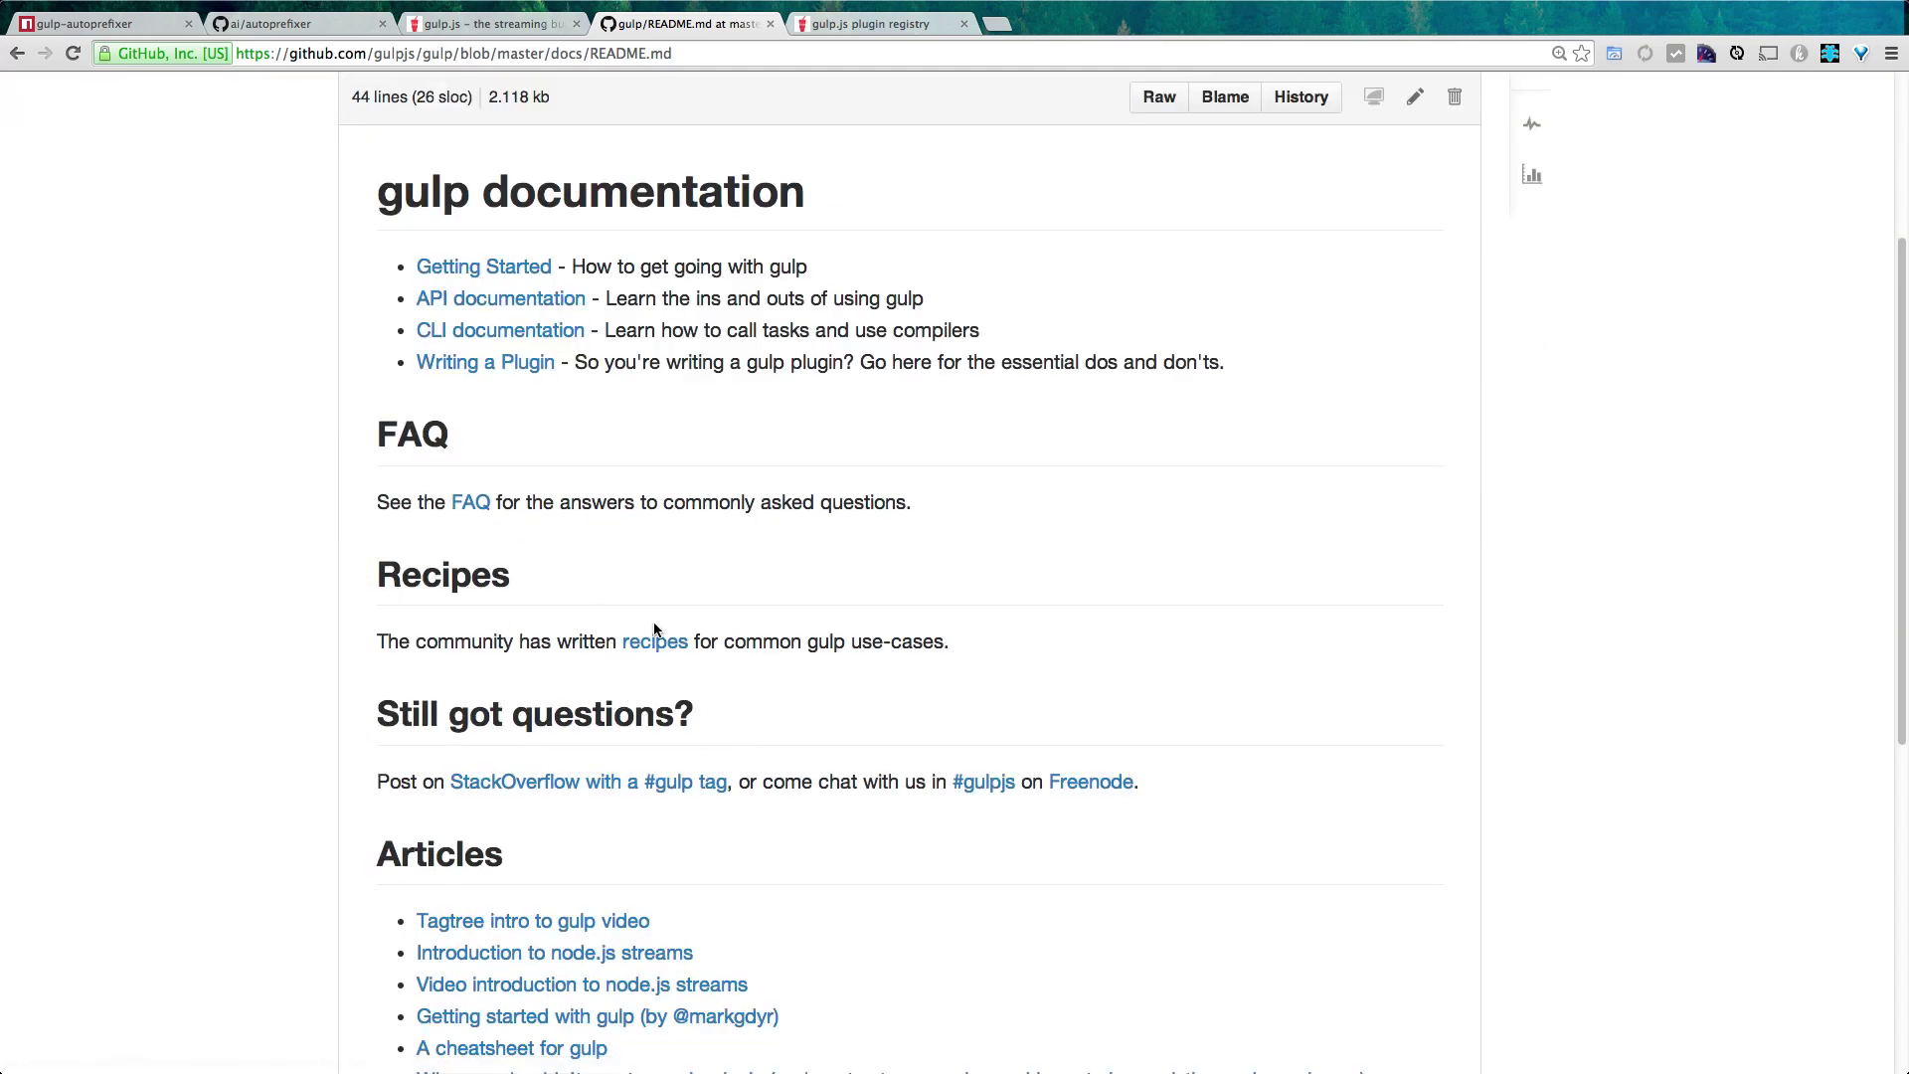
scroll(655, 632, "down", 5)
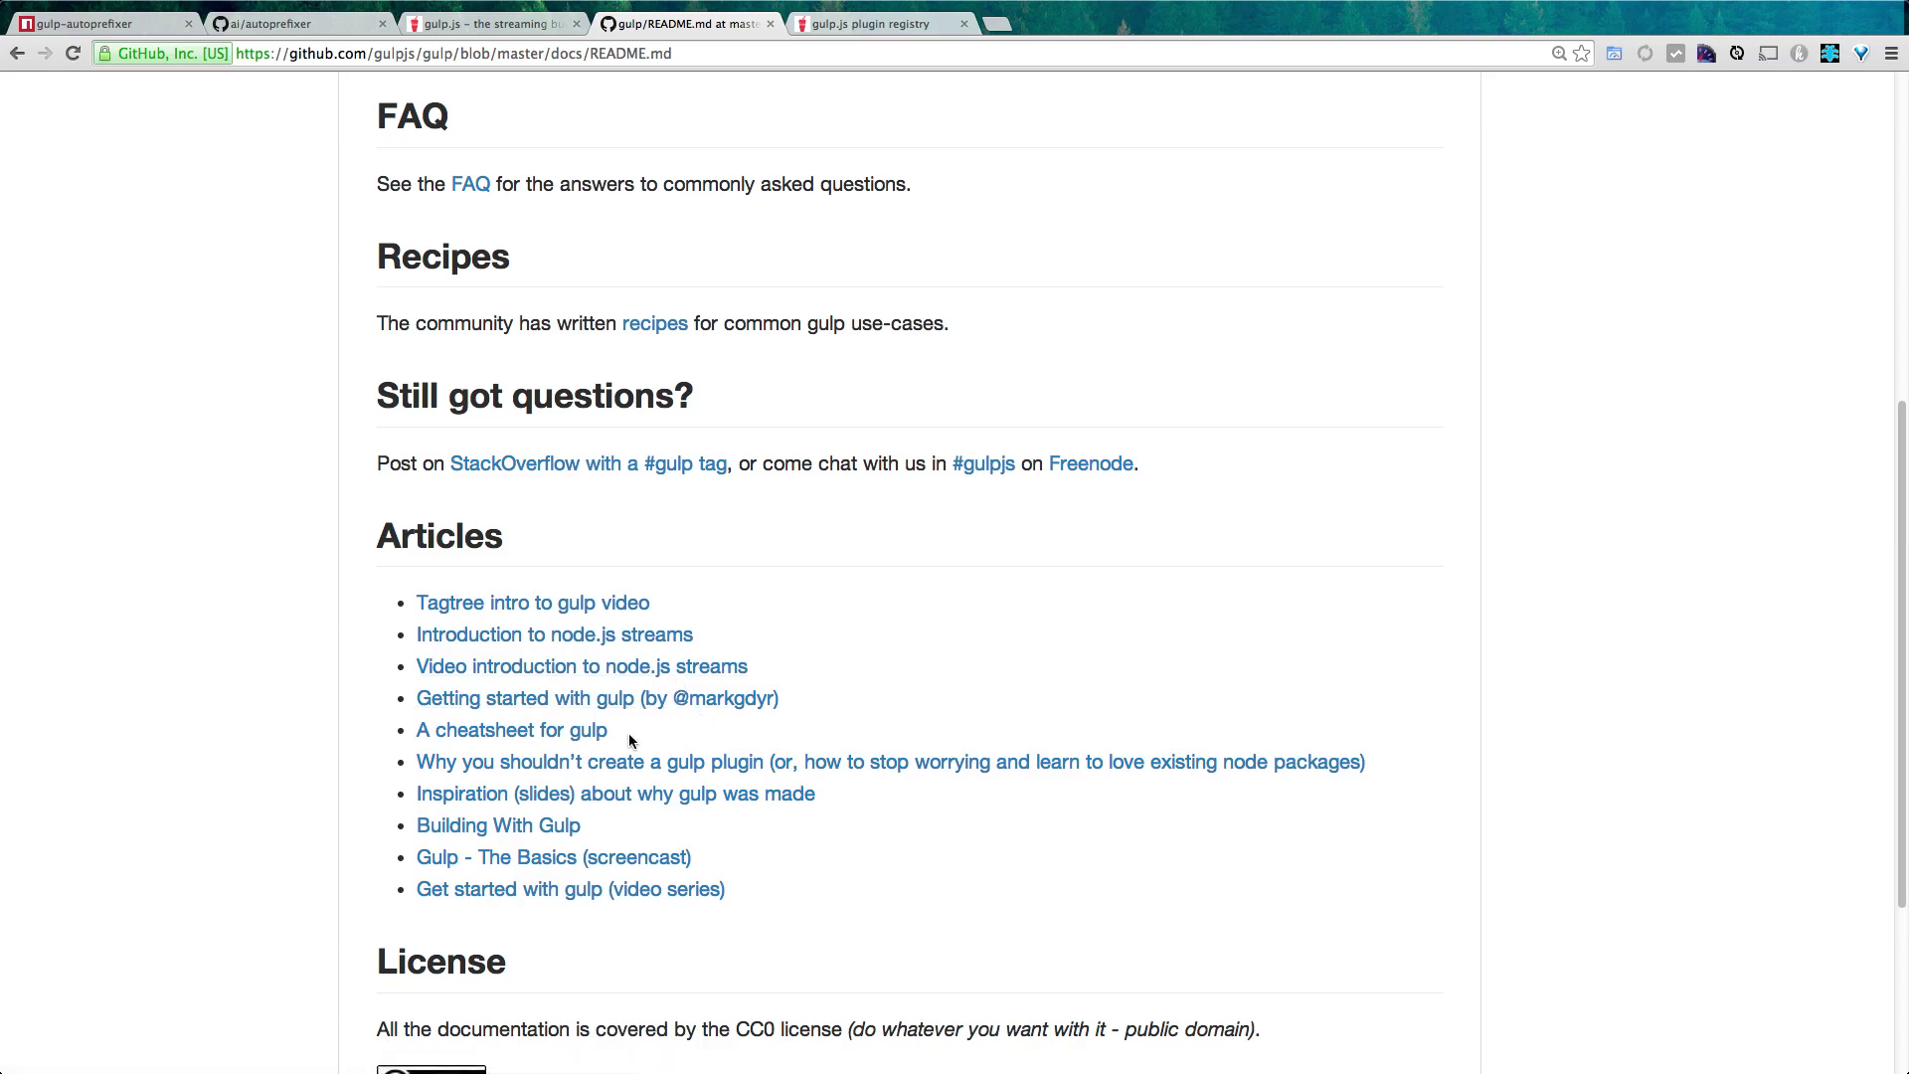
Open 'A cheatsheet for gulp' in a background tab and switch to it.
middle_click(573, 742)
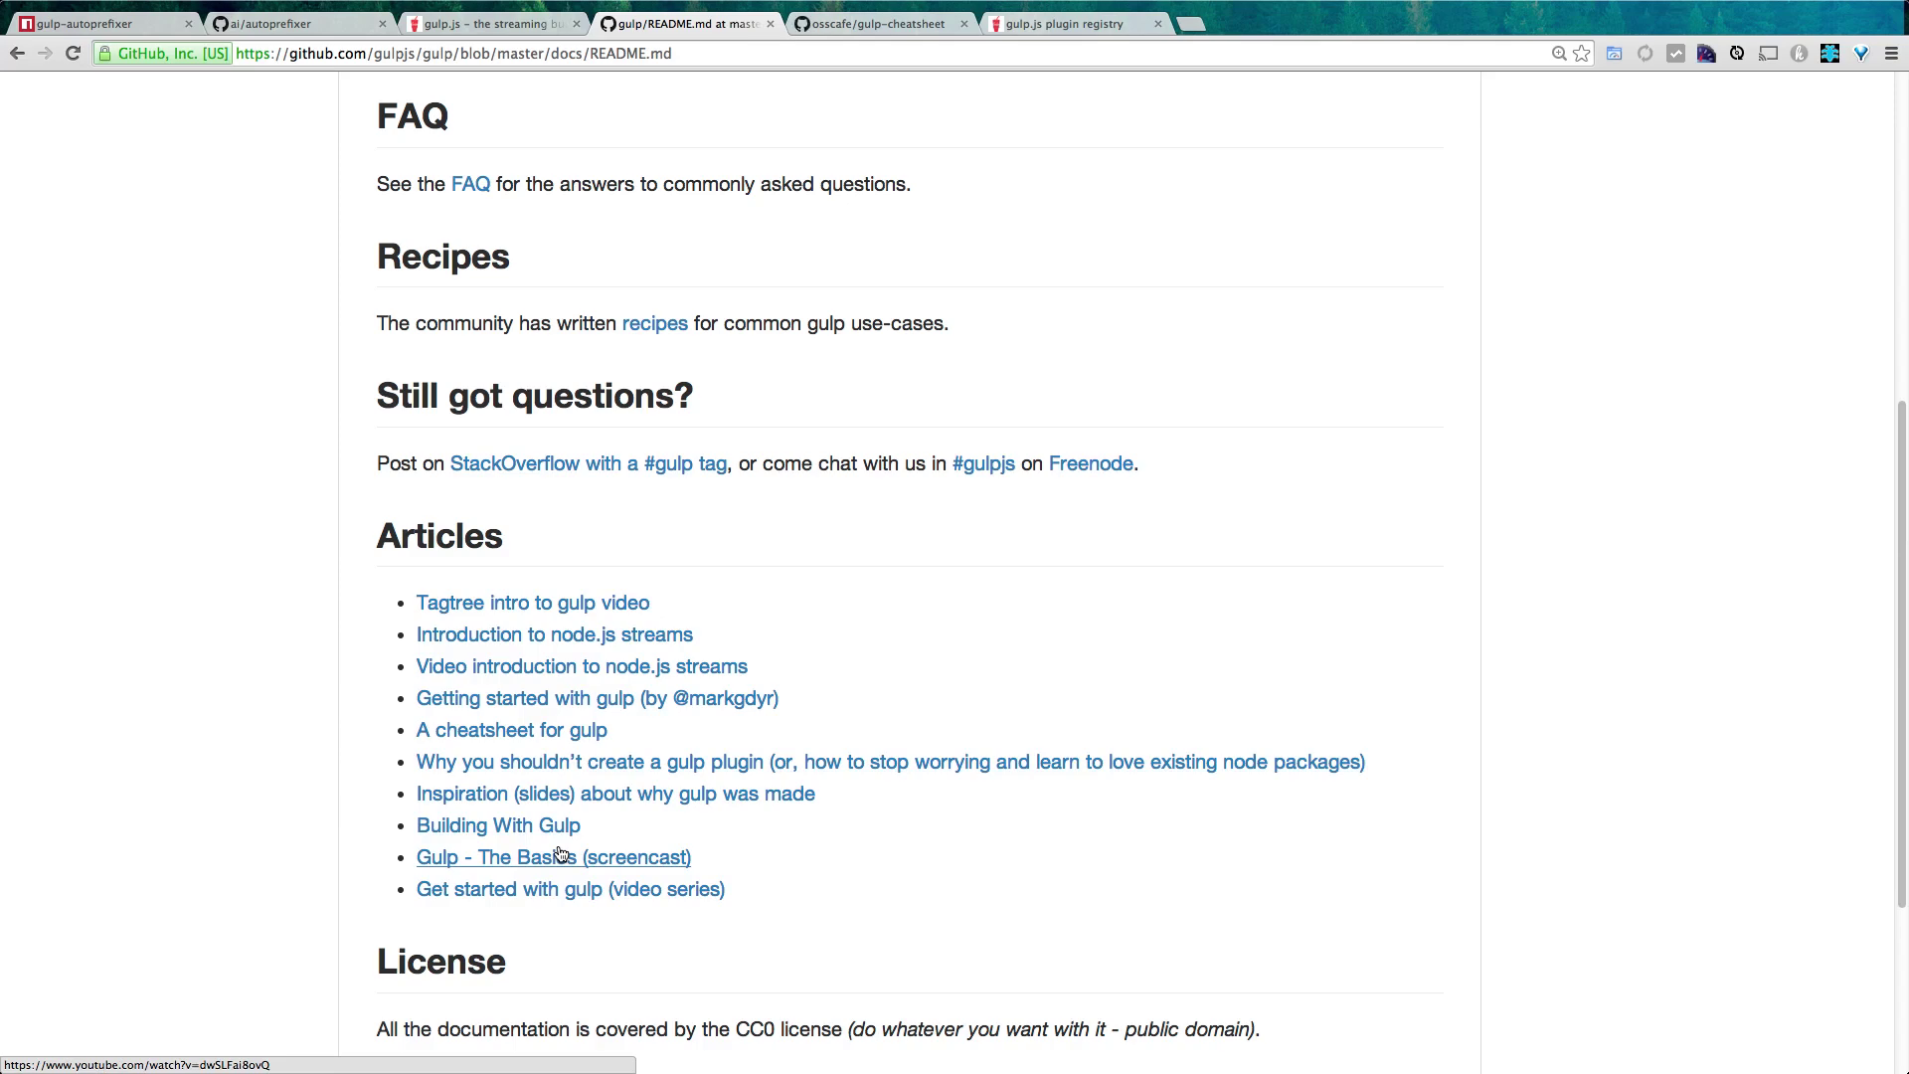
key("ctrl+Tab")
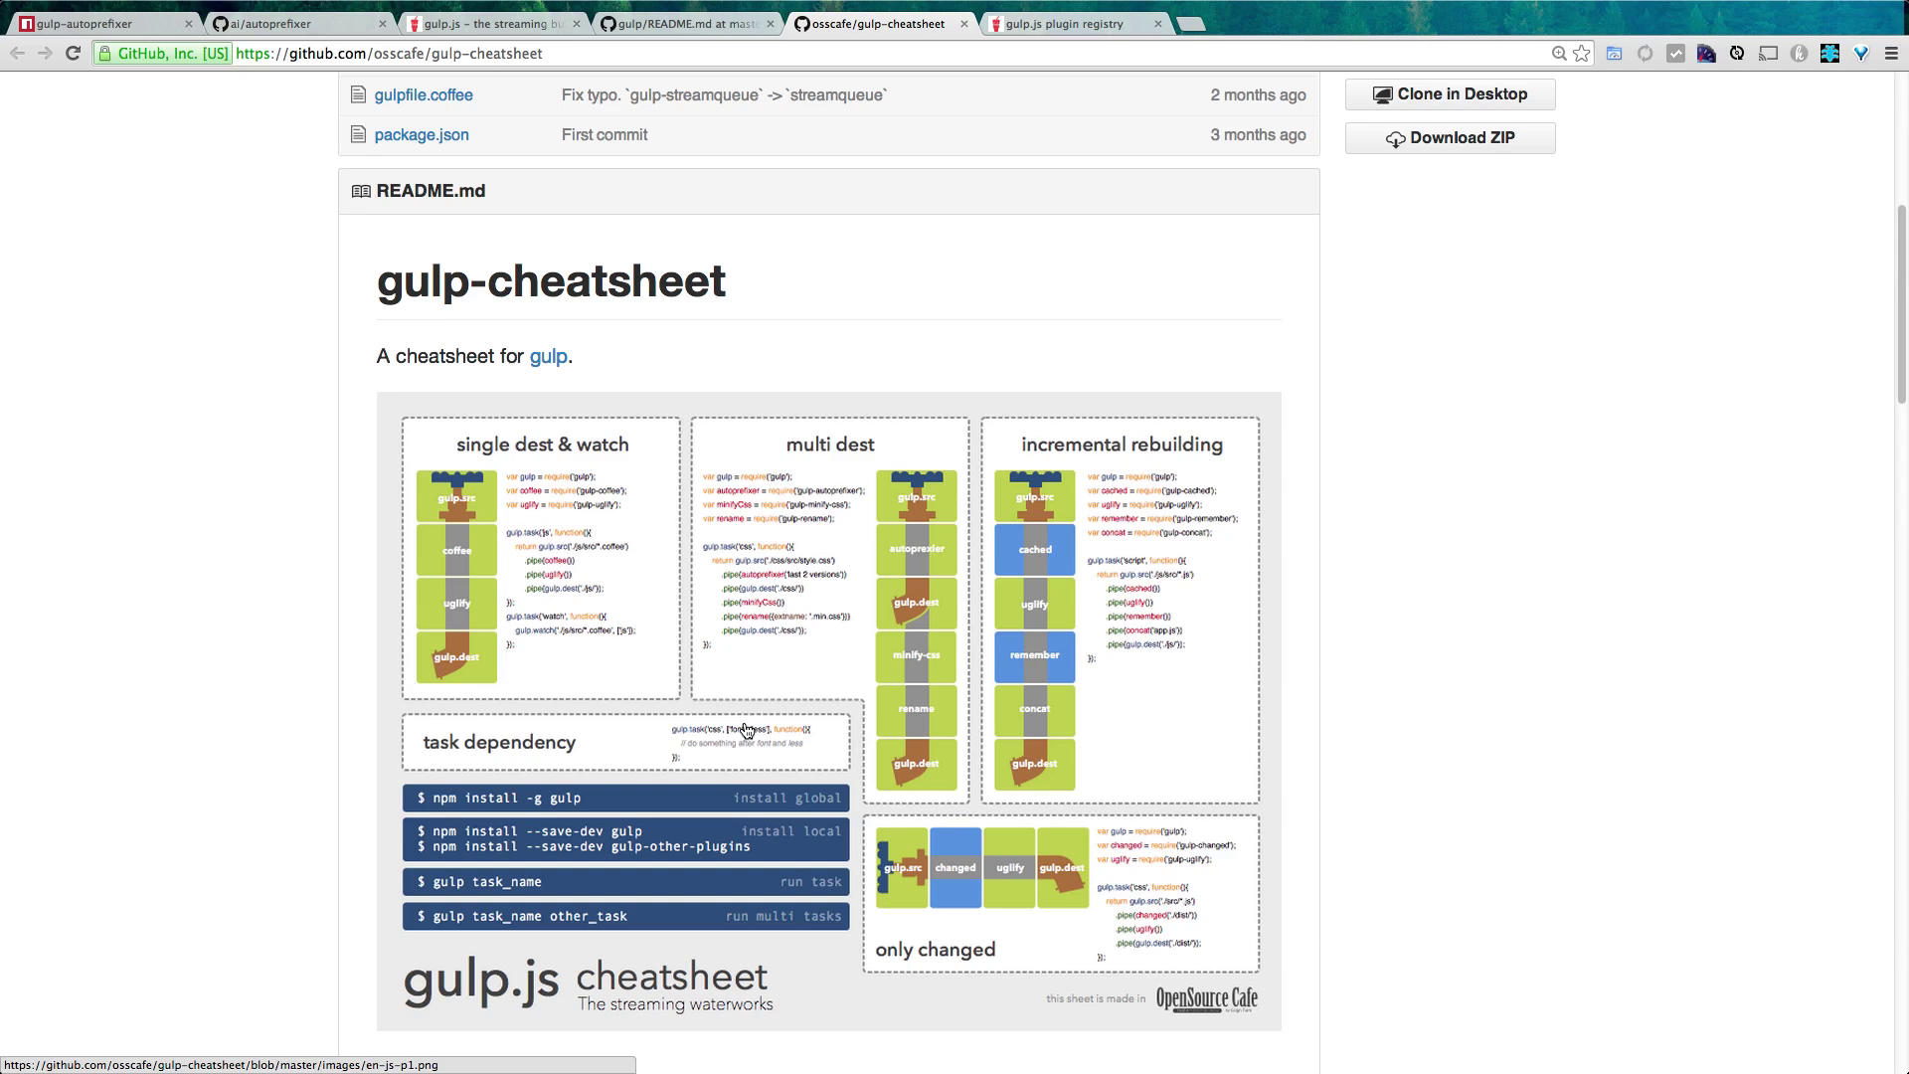
Return from the osscafe cheatsheet to the gulp documentation tab.
key("ctrl+shift+Tab")
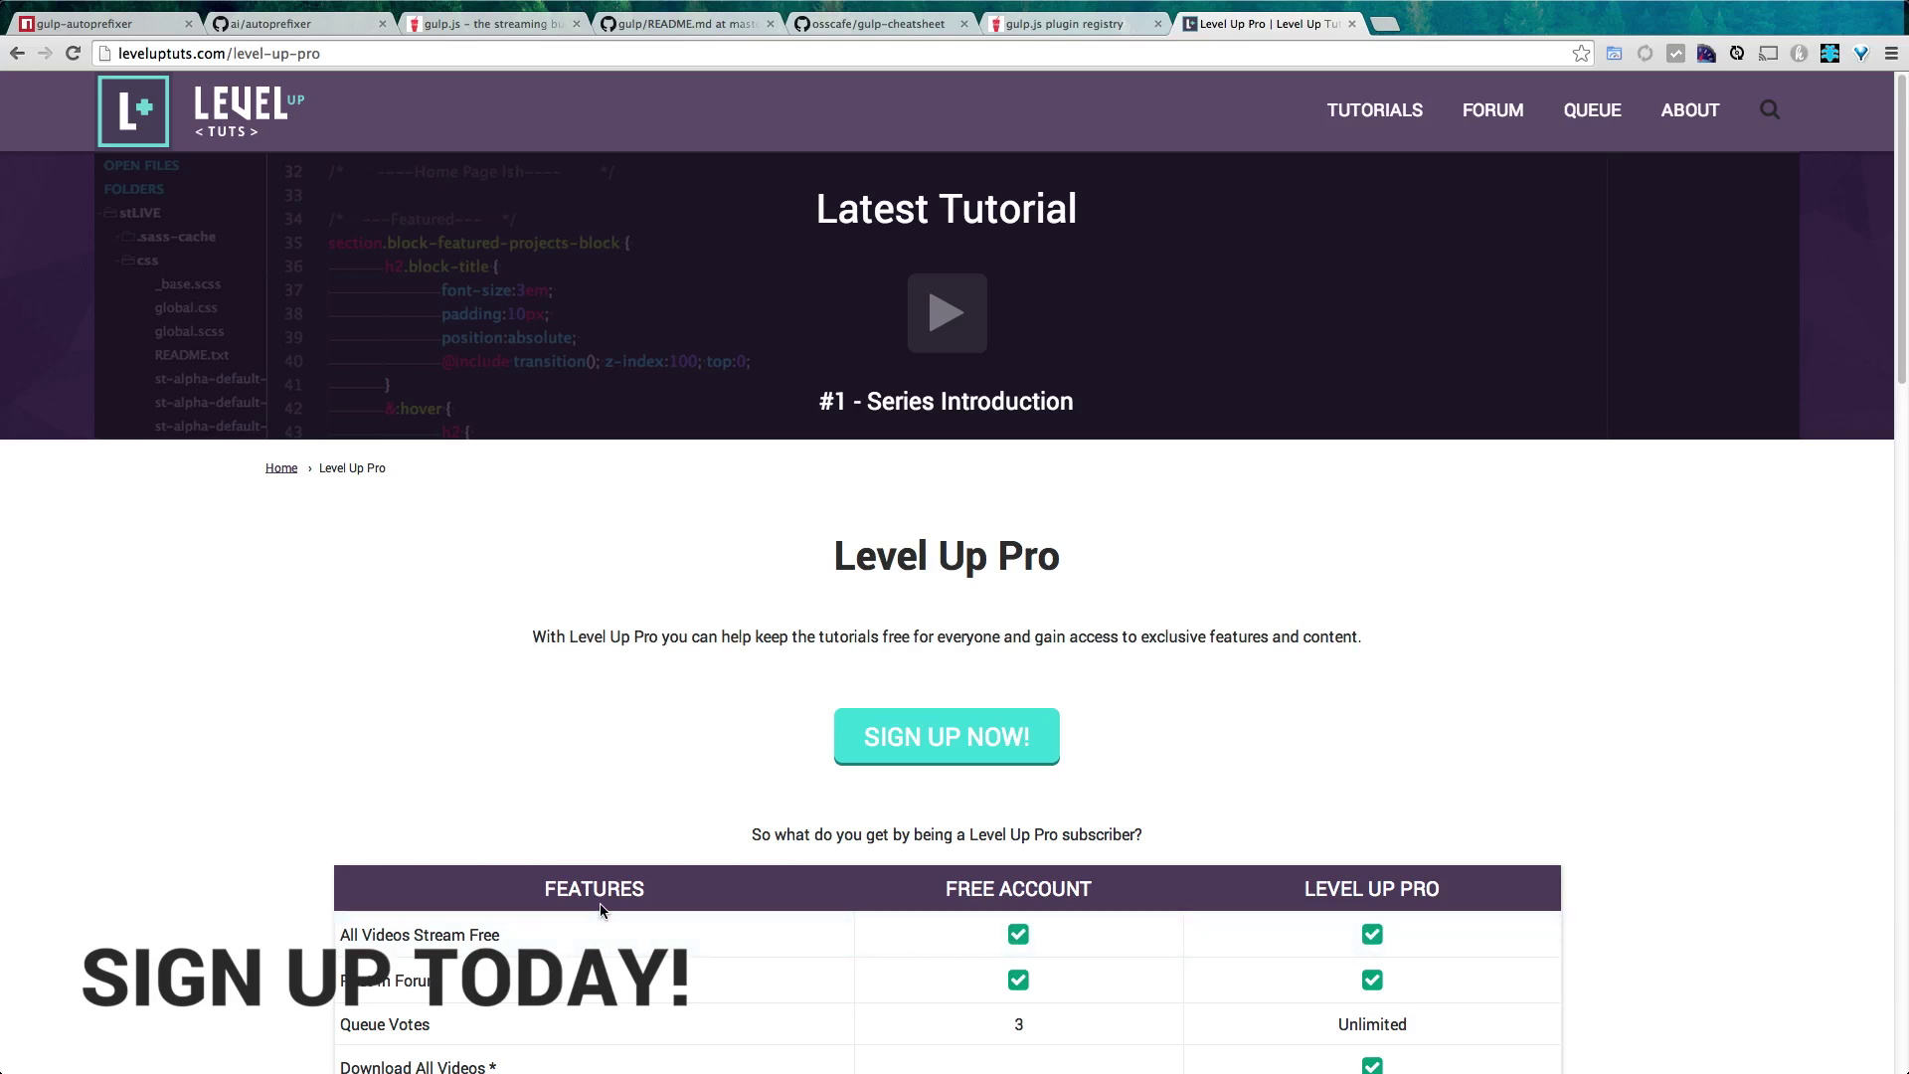
scroll(601, 880, "down", 3)
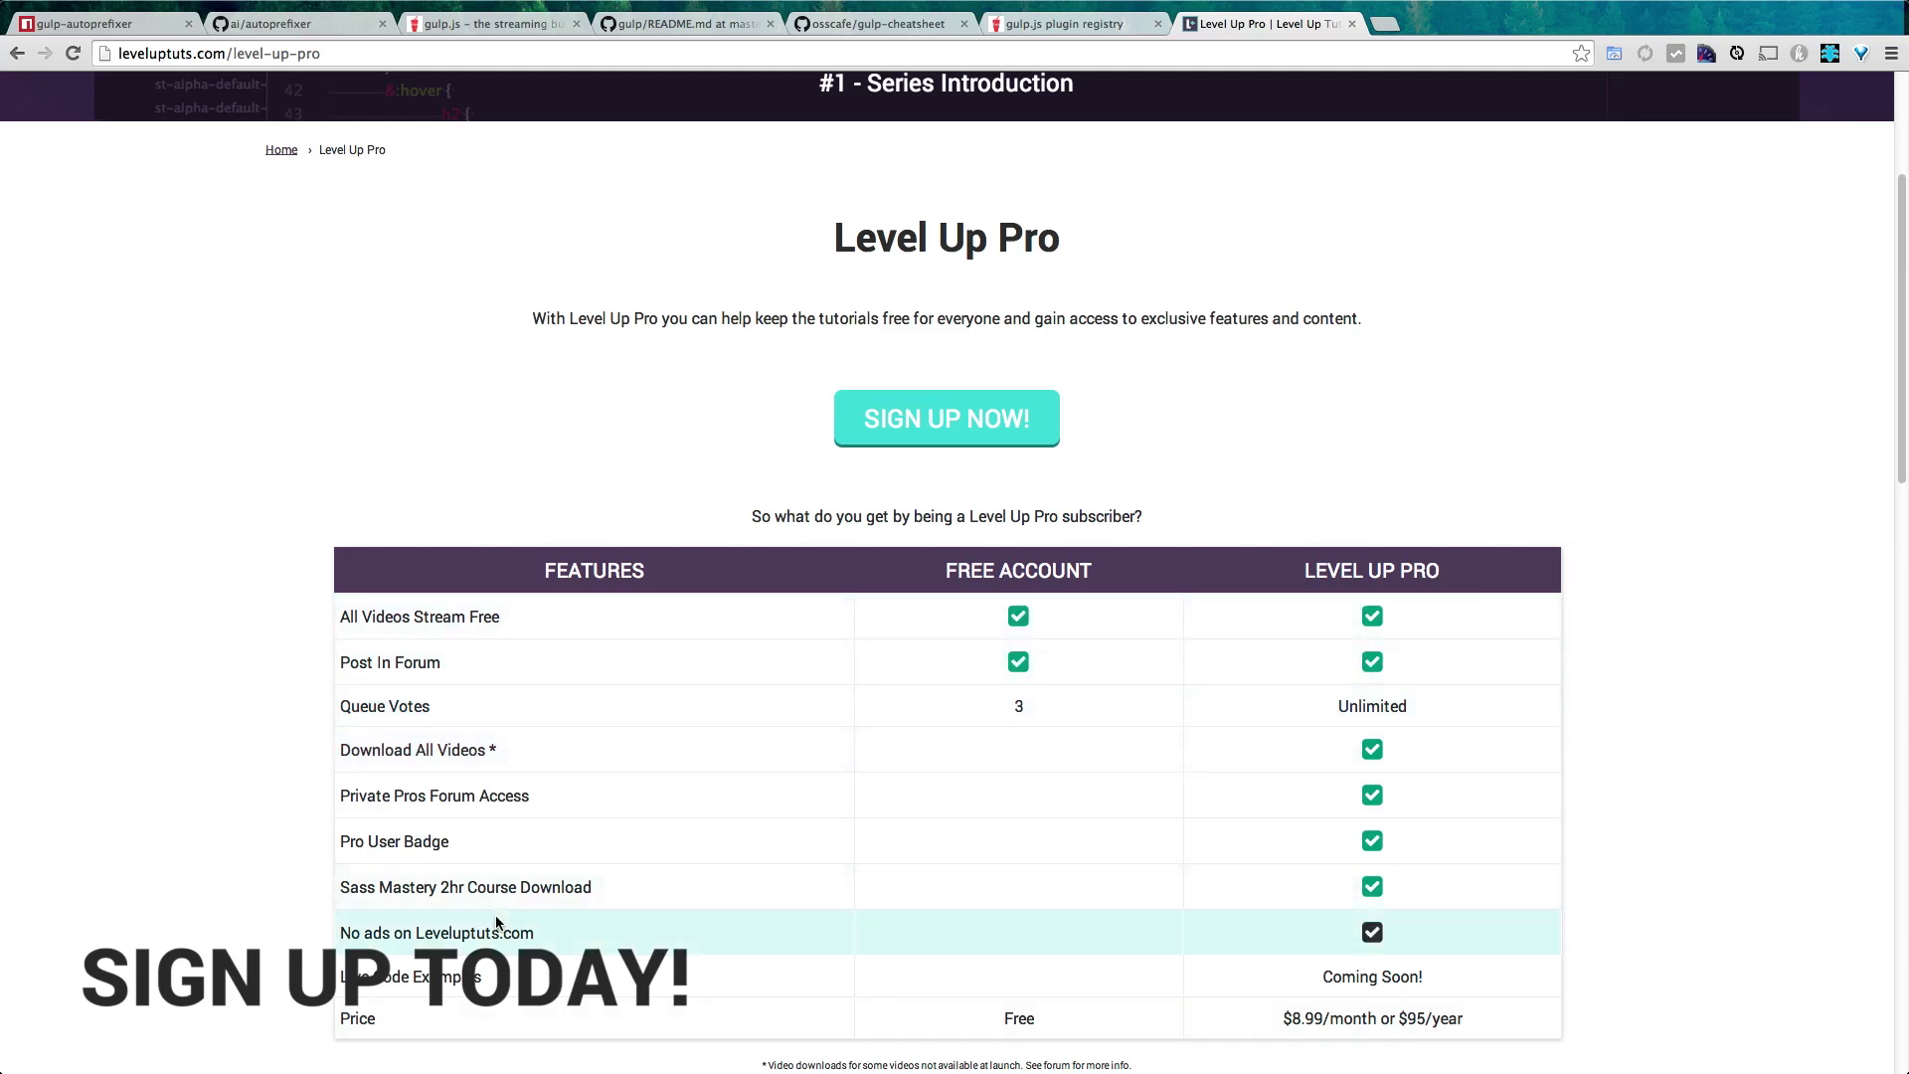
scroll(497, 912, "down", 2)
left_click_drag(497, 808, 348, 806)
left_click(727, 813)
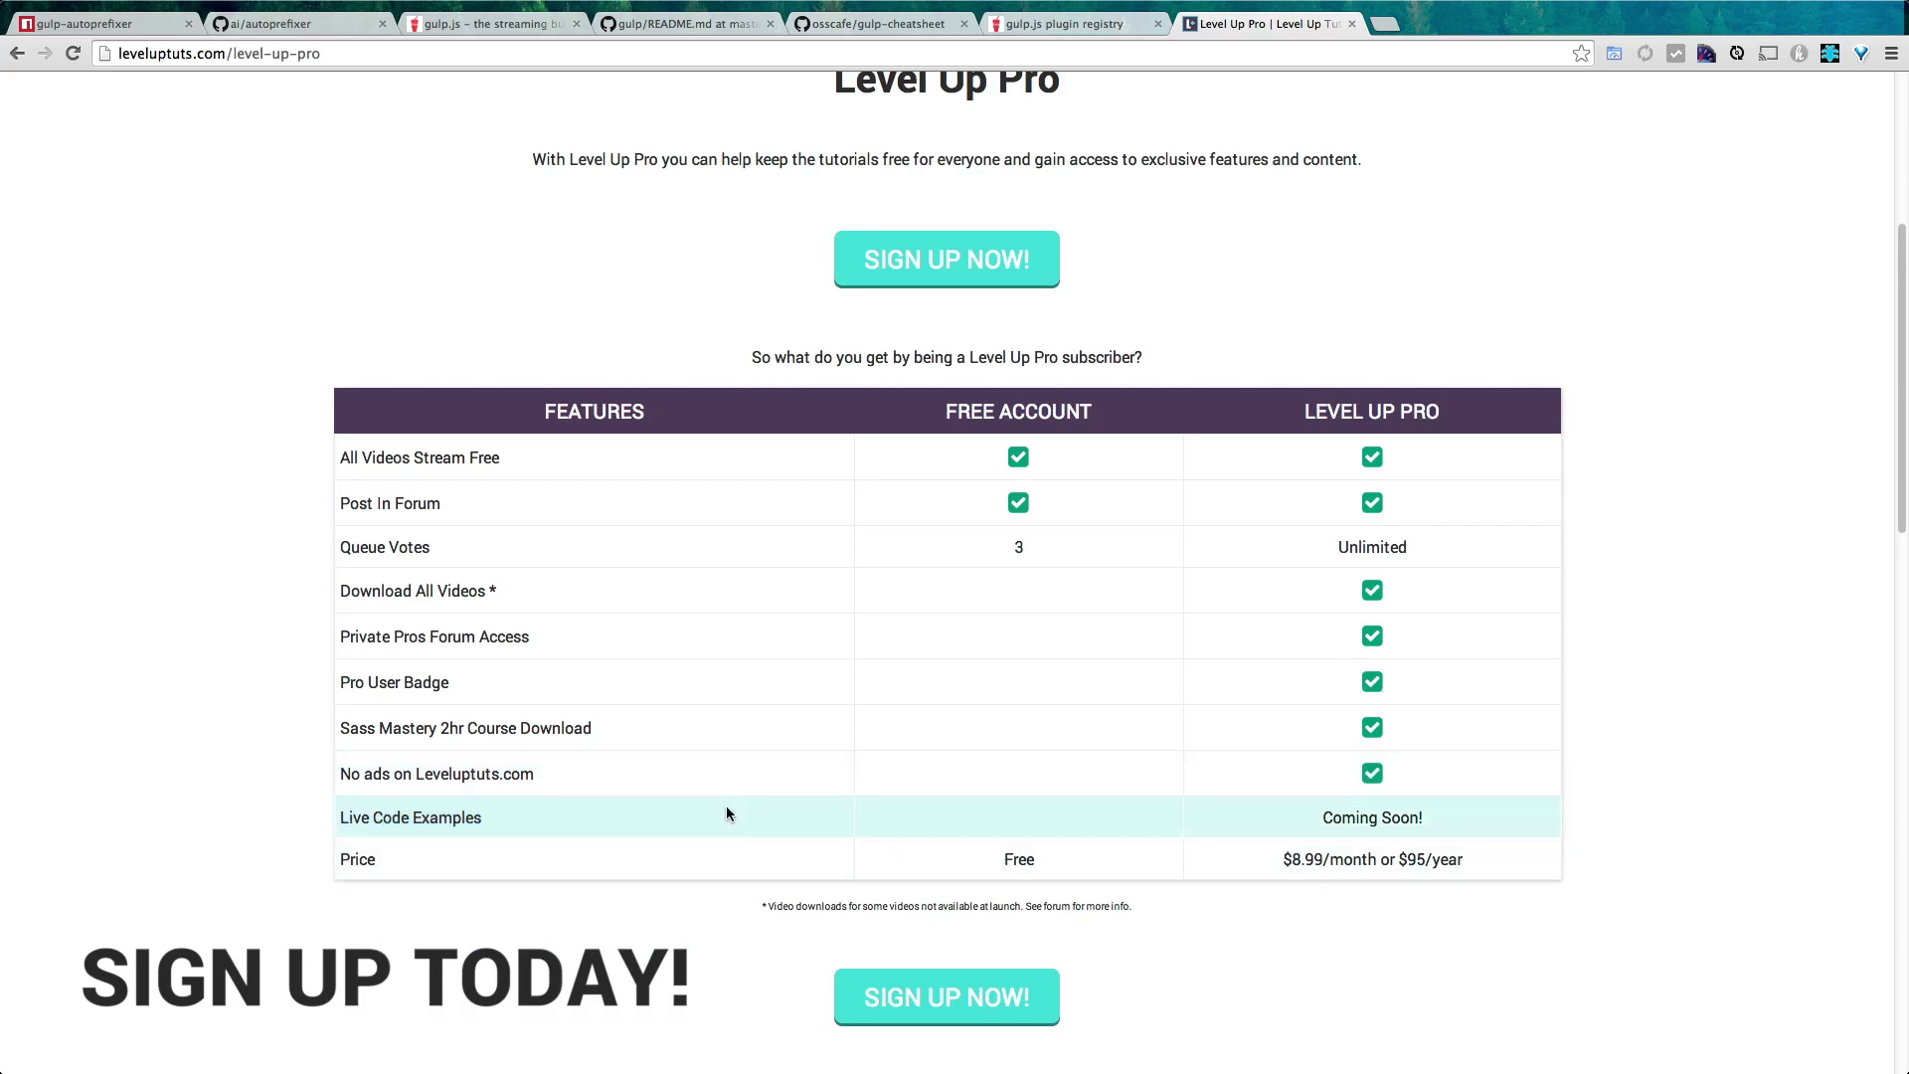